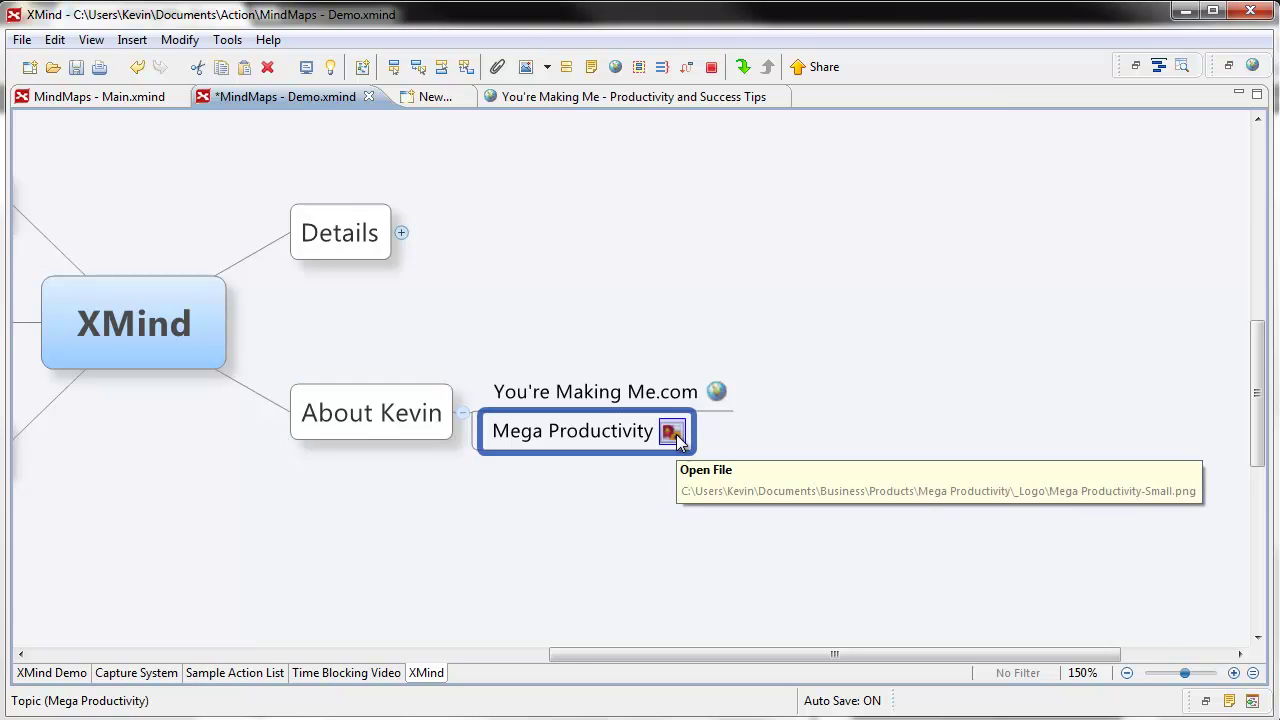
Step: Collapse the About Kevin branch, expand Things I like, and zoom back to 150%
{"action": "left_click", "coordinate": [463, 412]}
{"action": "scroll", "coordinate": [669, 372], "scroll_direction": "down", "scroll_amount": 2}
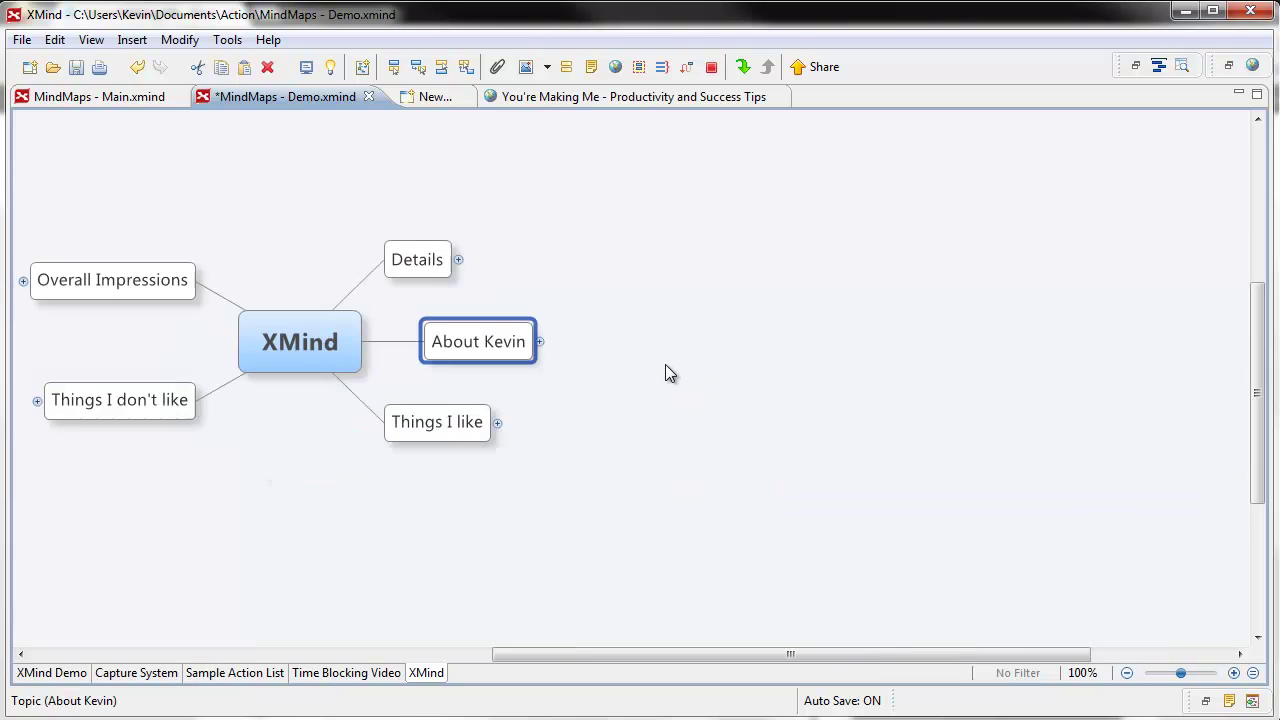
{"action": "left_click", "coordinate": [498, 424]}
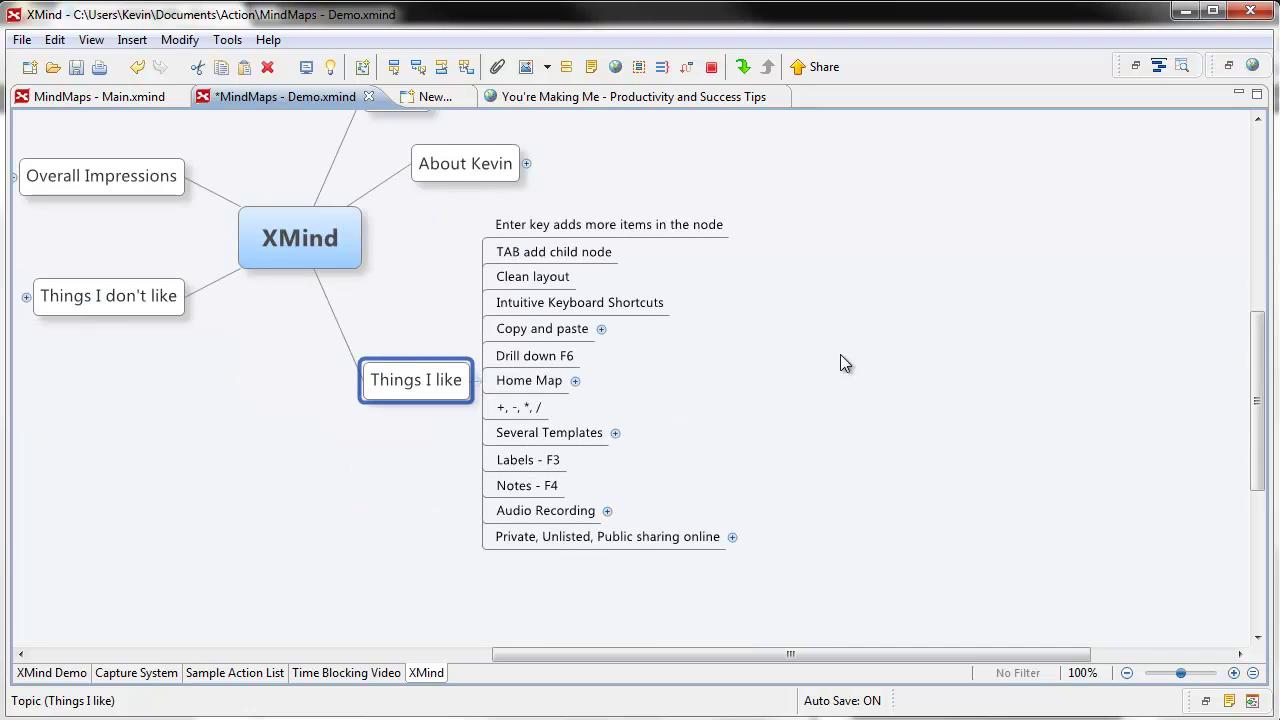
{"action": "key", "text": "ctrl+equal"}
Step: Add a 'new topic' sibling below 'Enter key adds more items', then delete it
{"action": "left_click", "coordinate": [607, 257]}
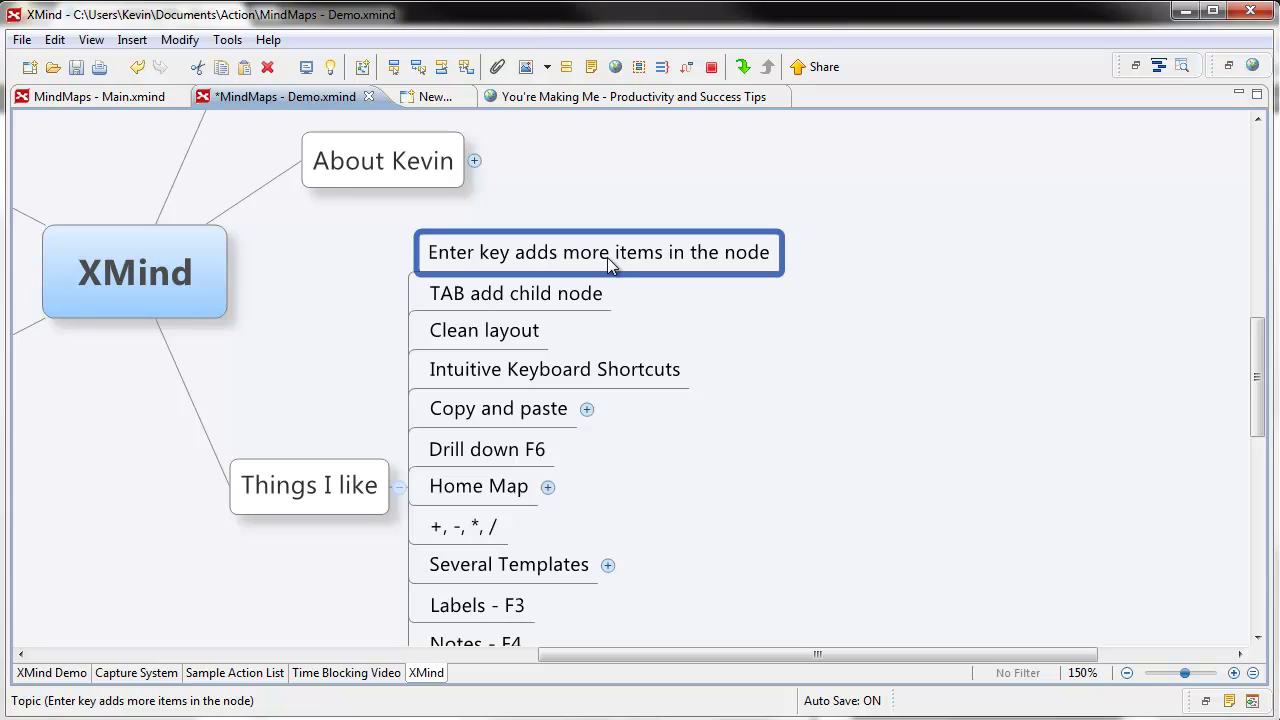
{"action": "key", "text": "Return"}
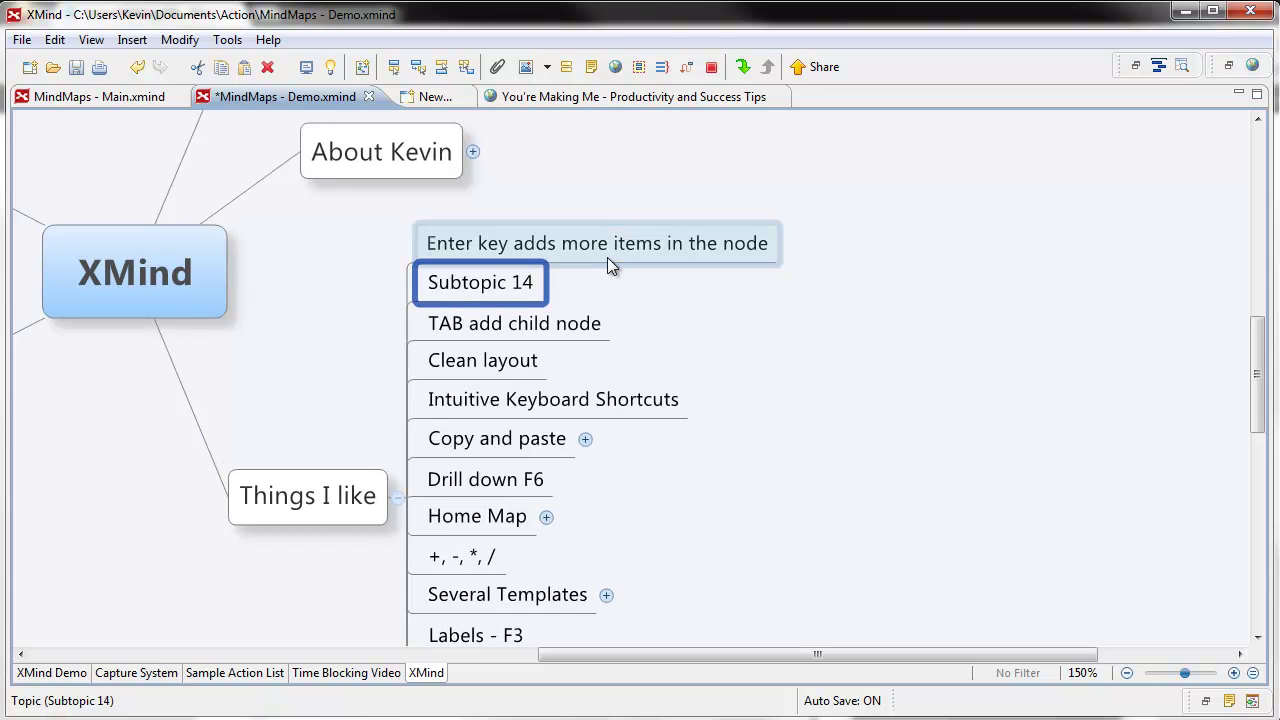
{"action": "type", "text": "net"}
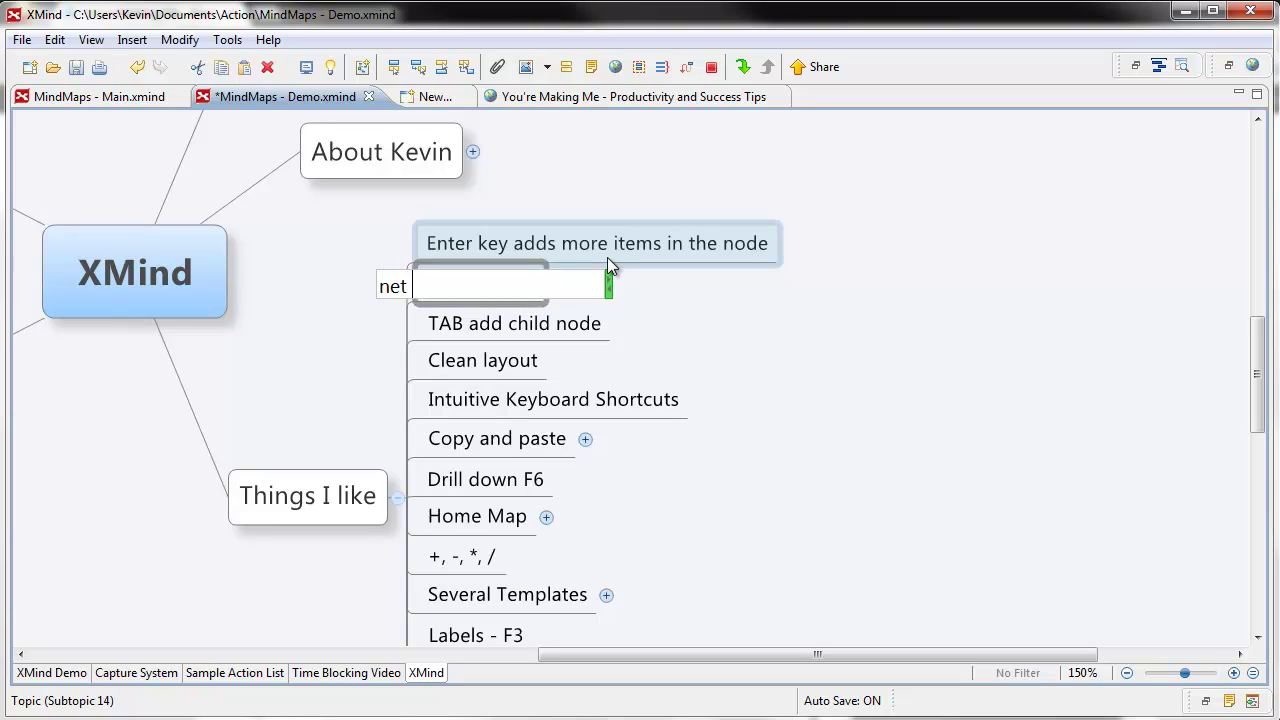
{"action": "key", "text": "BackSpace"}
{"action": "type", "text": "w topic"}
{"action": "key", "text": "Return"}
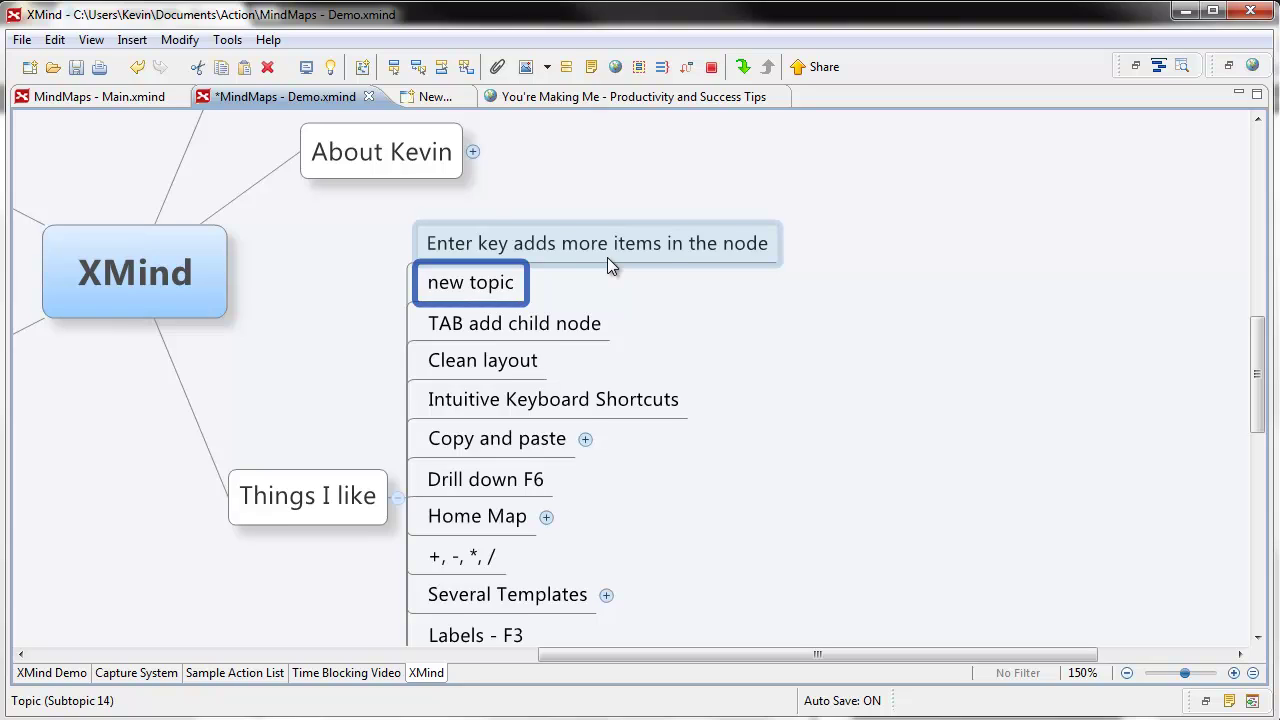
{"action": "key", "text": "Delete"}
Step: Add a child topic 'new node' under 'TAB add child node'
{"action": "key", "text": "Down"}
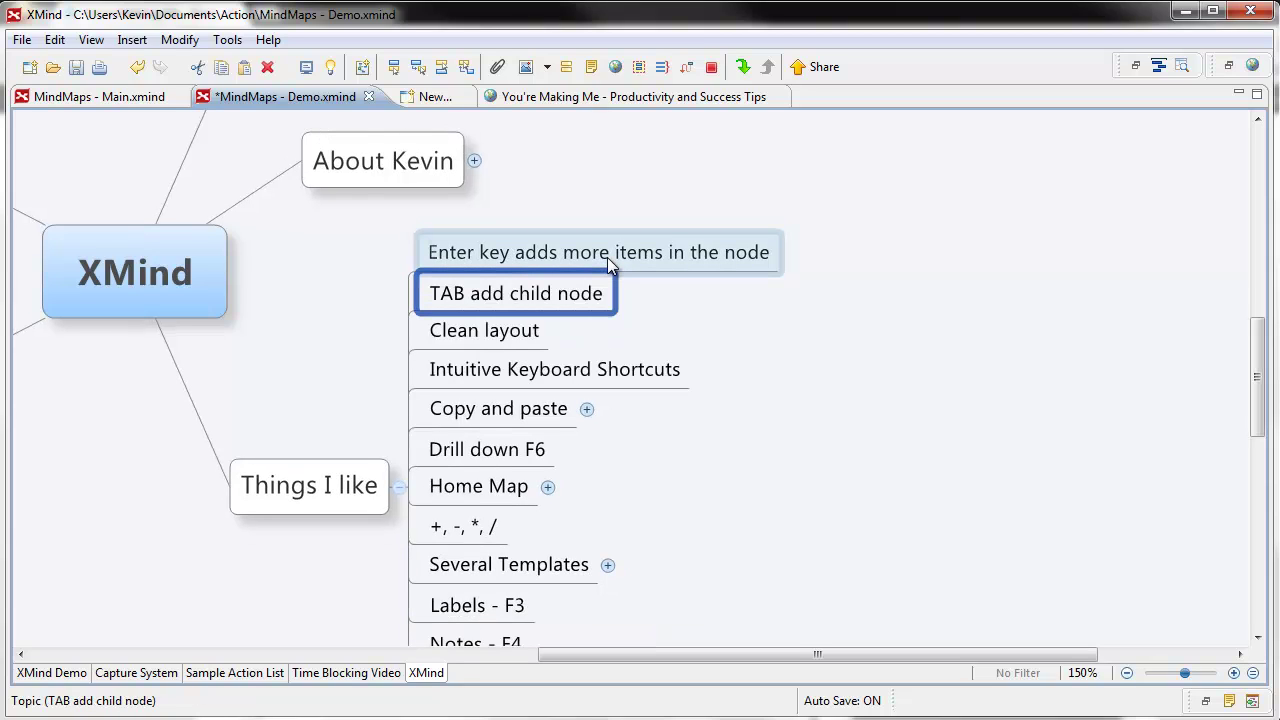
{"action": "key", "text": "Tab"}
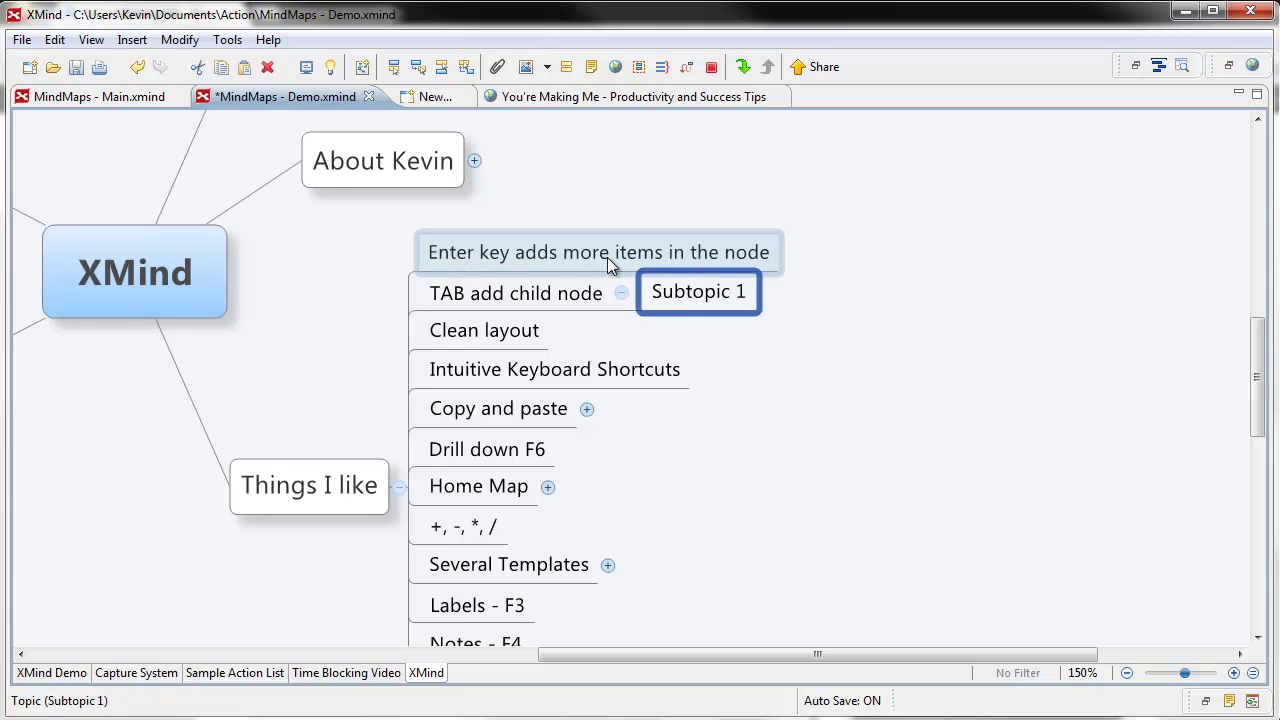
{"action": "type", "text": "new node"}
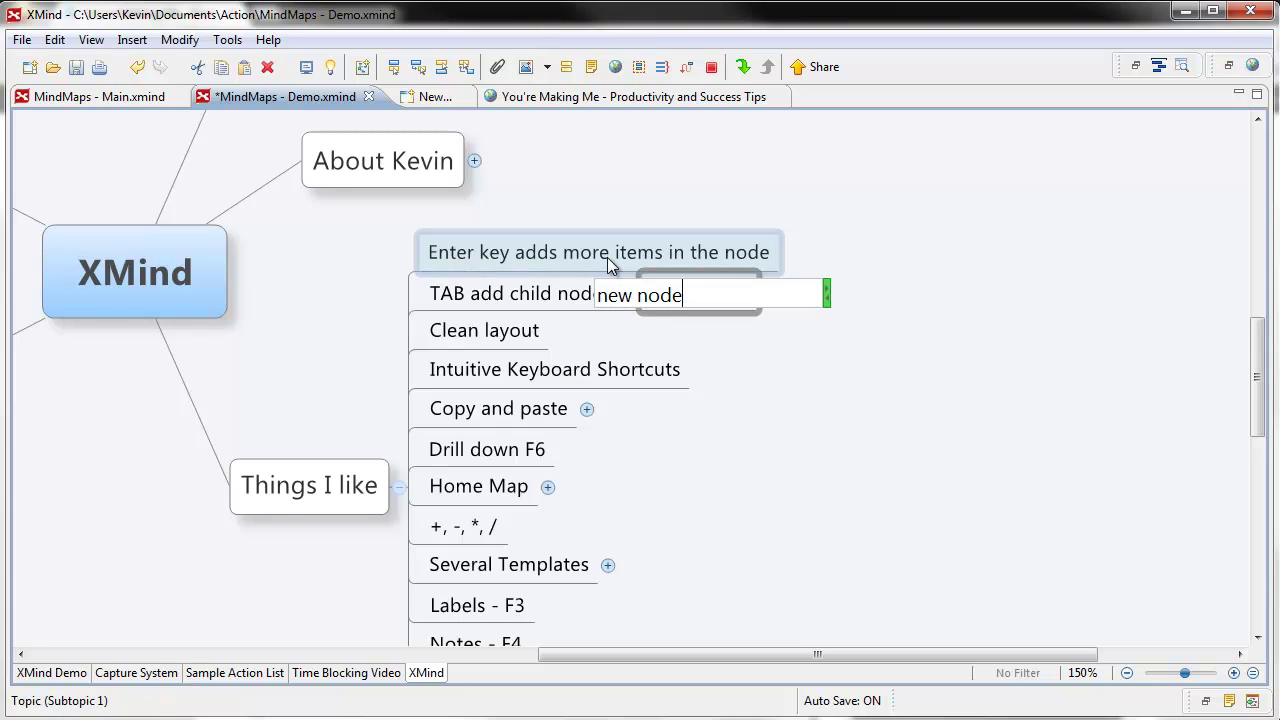
{"action": "key", "text": "Return"}
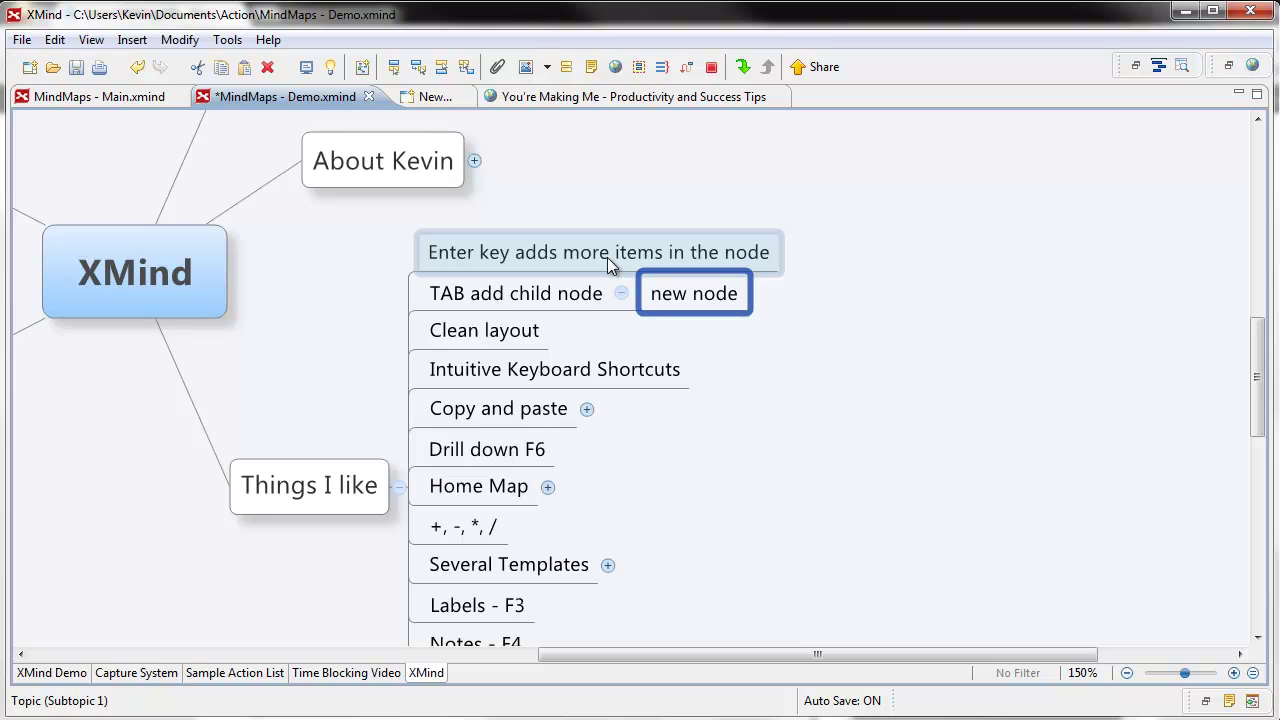
Step: Zoom out to view the whole map, then return to 150% on the Things I like list
{"action": "left_click", "coordinate": [503, 331]}
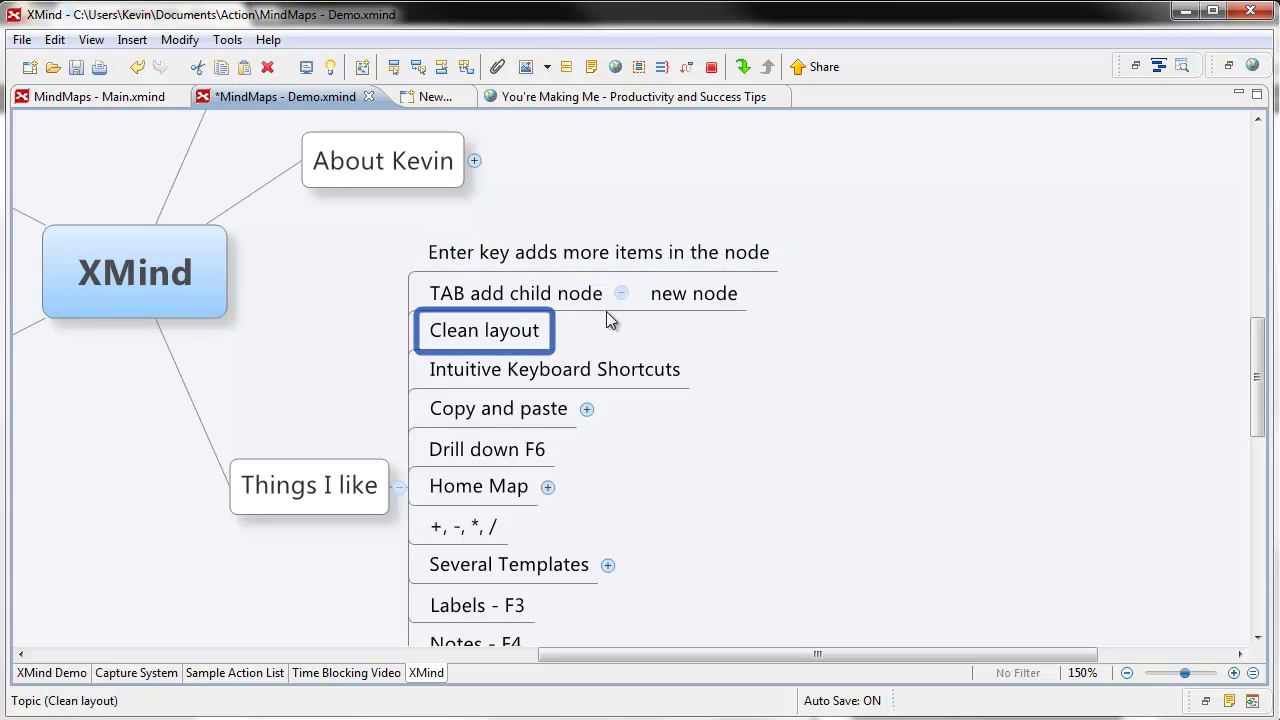
{"action": "left_click_drag", "start_coordinate": [293, 298], "coordinate": [590, 316]}
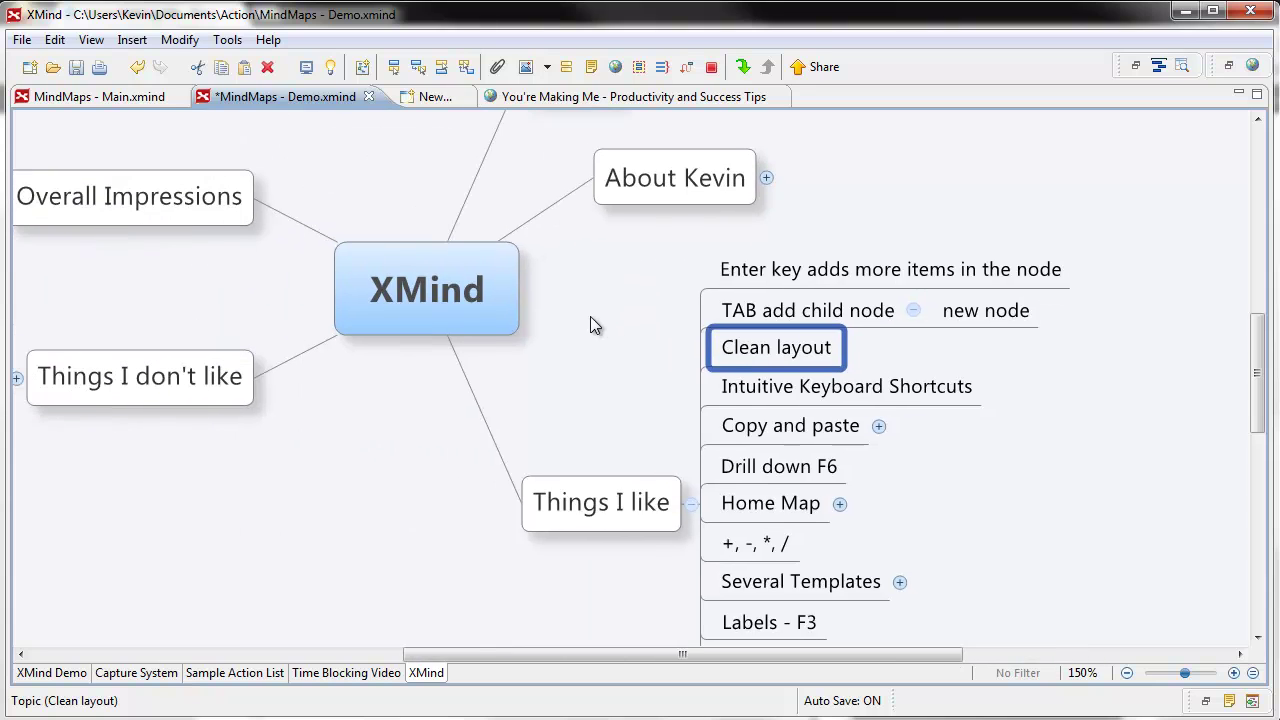
{"action": "key", "text": "ctrl+0"}
{"action": "key", "text": "ctrl+equal"}
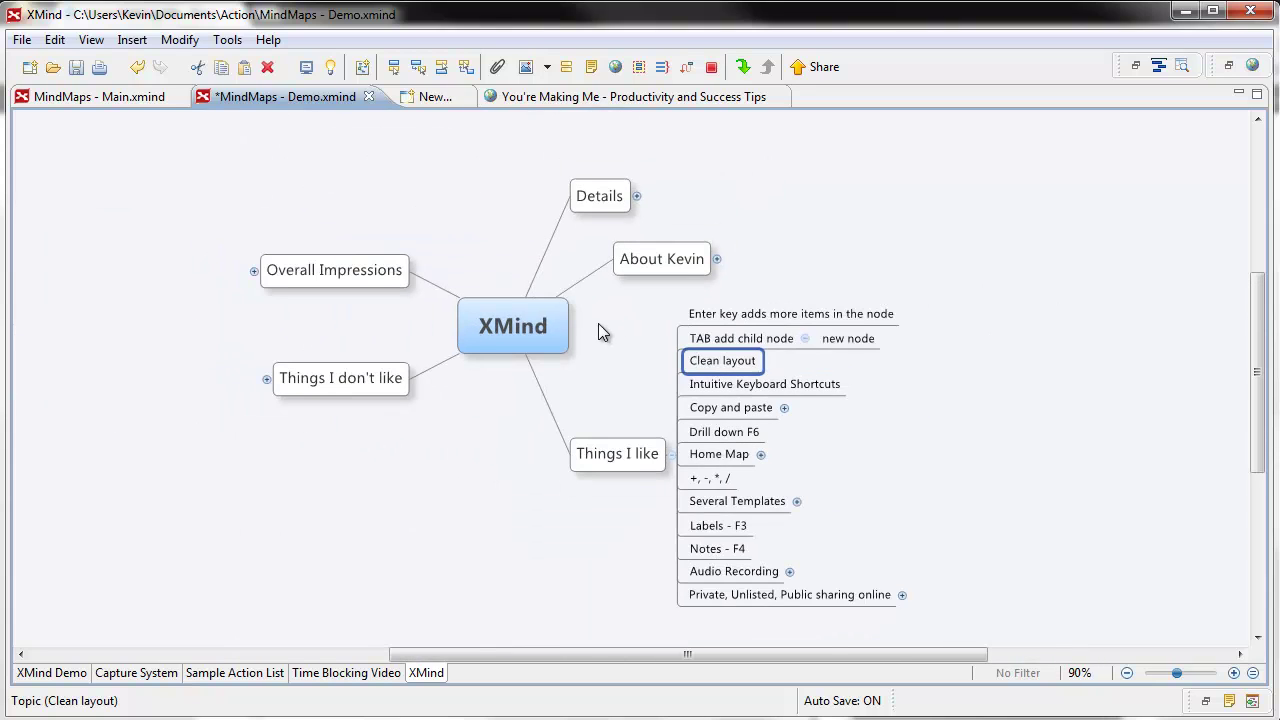
{"action": "left_click_drag", "start_coordinate": [688, 383], "coordinate": [434, 320]}
{"action": "left_click", "coordinate": [741, 336]}
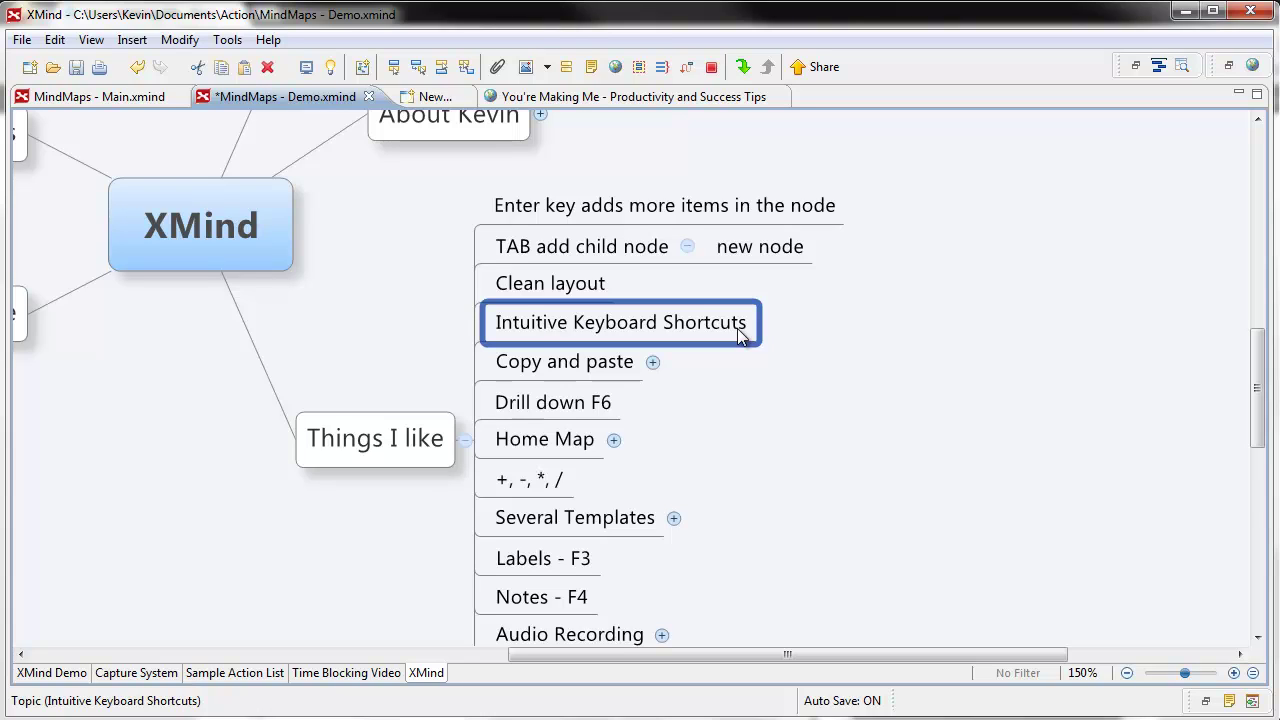
Step: Show the Tabbed document child under Copy and paste and recentre on the central XMind topic
{"action": "left_click", "coordinate": [653, 363]}
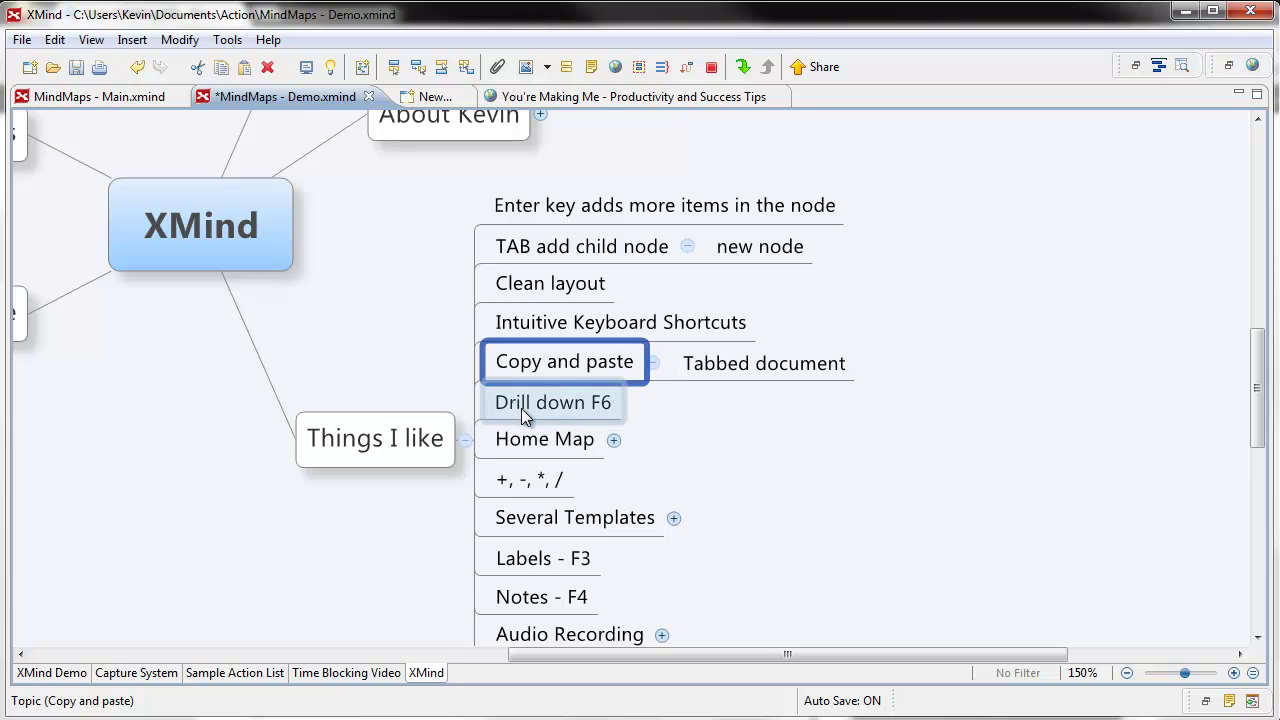
{"action": "left_click", "coordinate": [230, 233]}
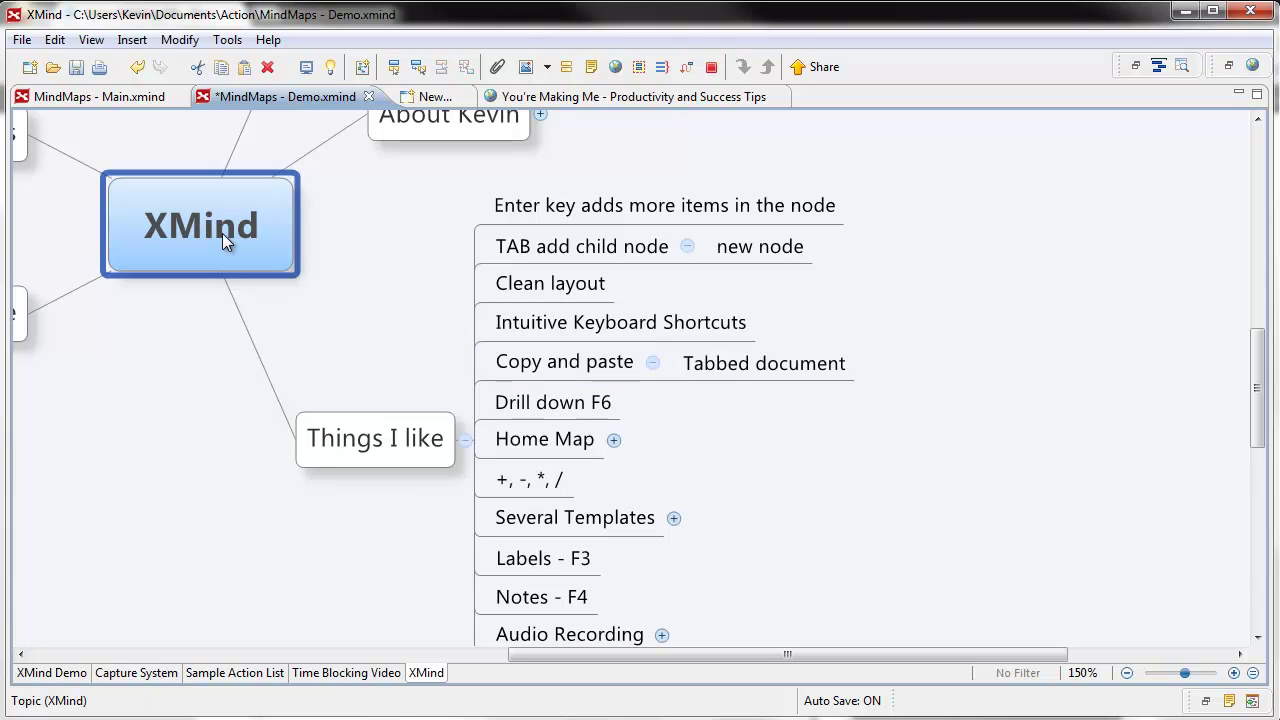
{"action": "key", "text": "Home"}
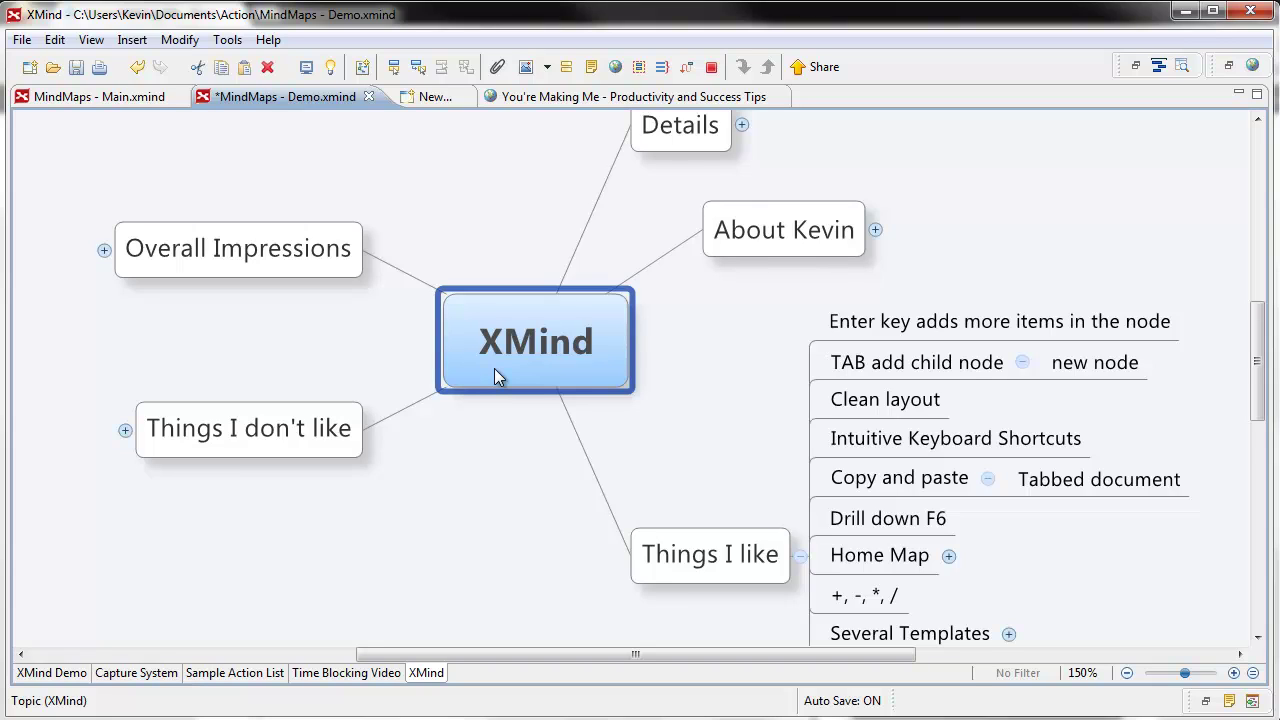
{"action": "mouse_move", "coordinate": [775, 719]}
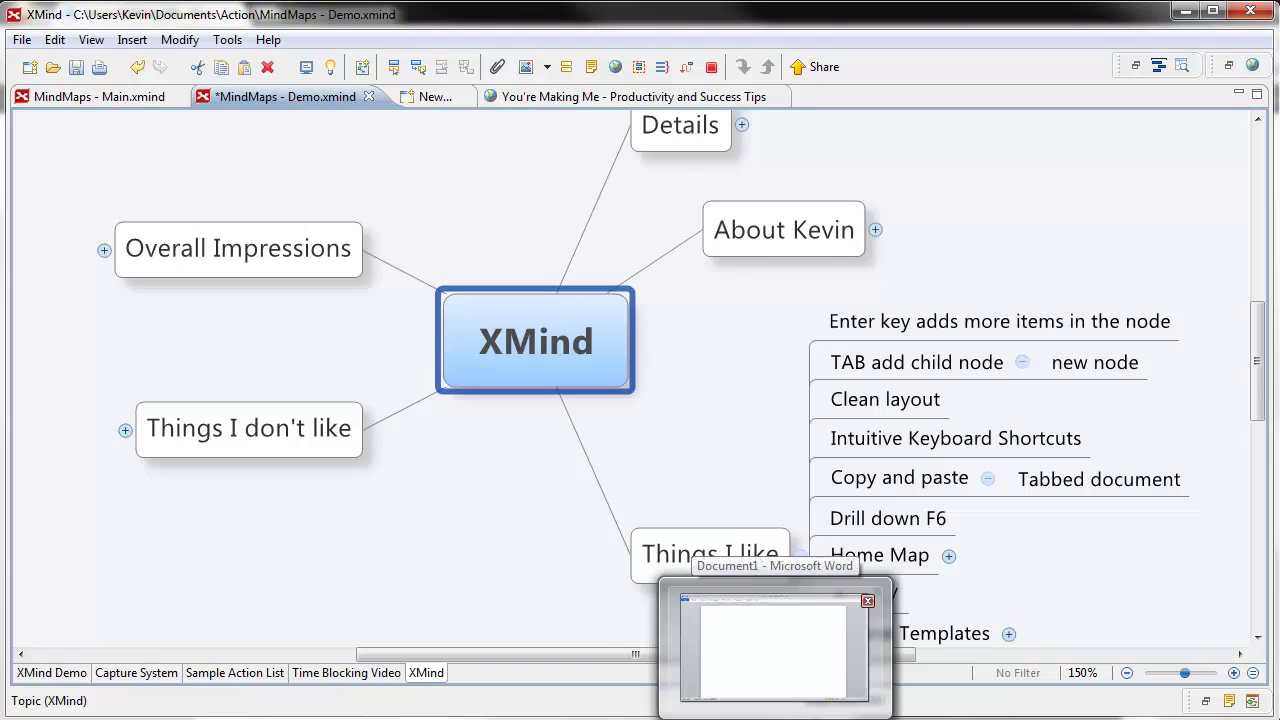
Step: Paste the map outline into Word and review lines like Several Templates, Planning a meeting and Labels - F3
{"action": "left_click", "coordinate": [775, 645]}
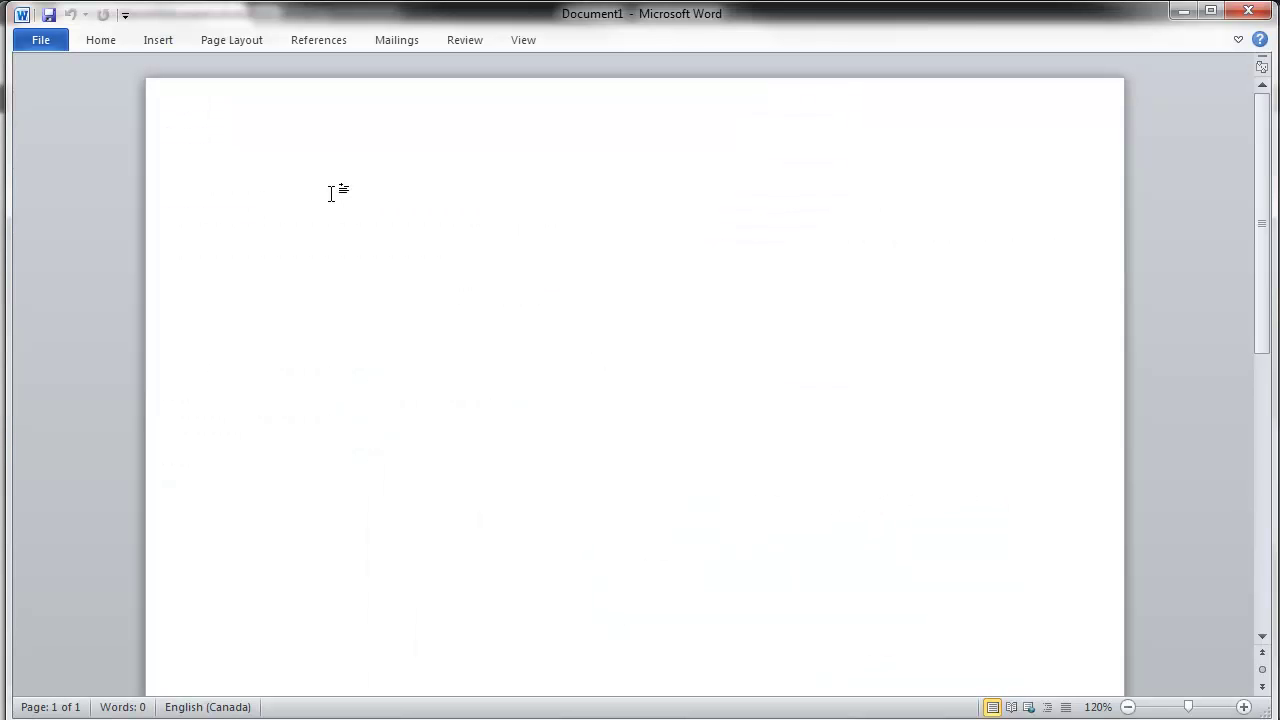
{"action": "key", "text": "ctrl+v"}
{"action": "scroll", "coordinate": [429, 211], "scroll_direction": "up", "scroll_amount": 9}
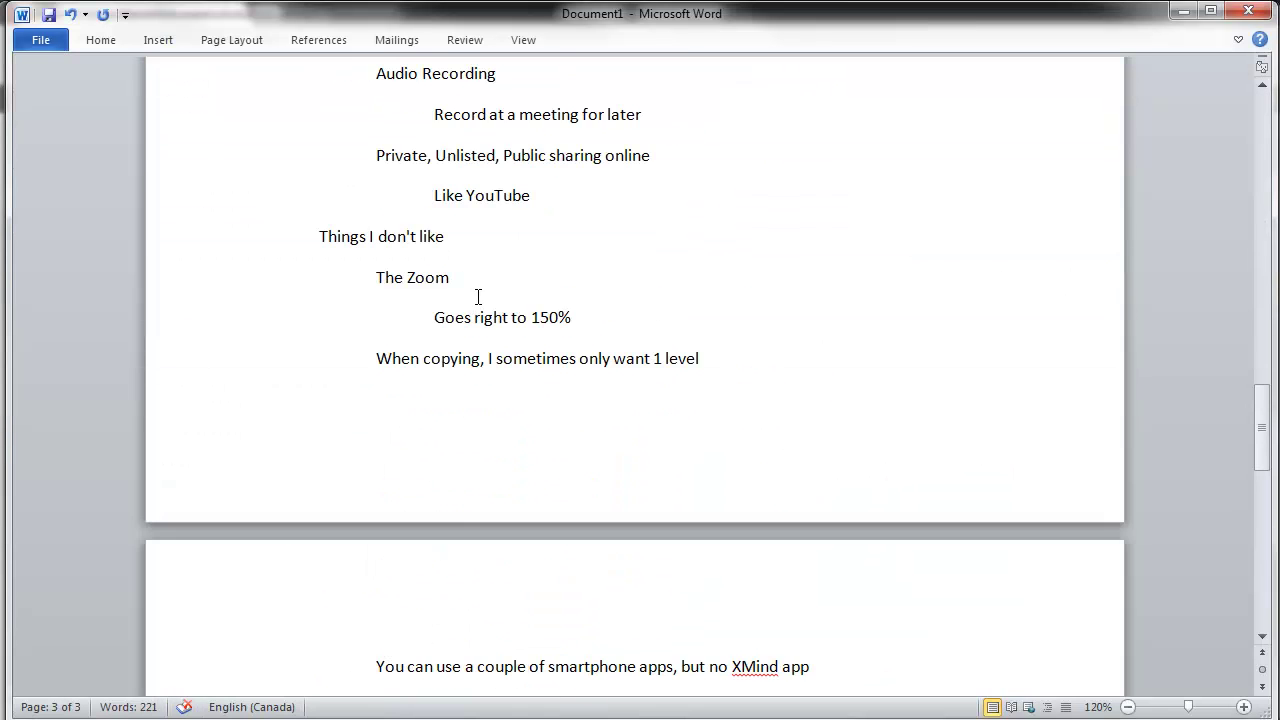
{"action": "scroll", "coordinate": [413, 212], "scroll_direction": "up", "scroll_amount": 2}
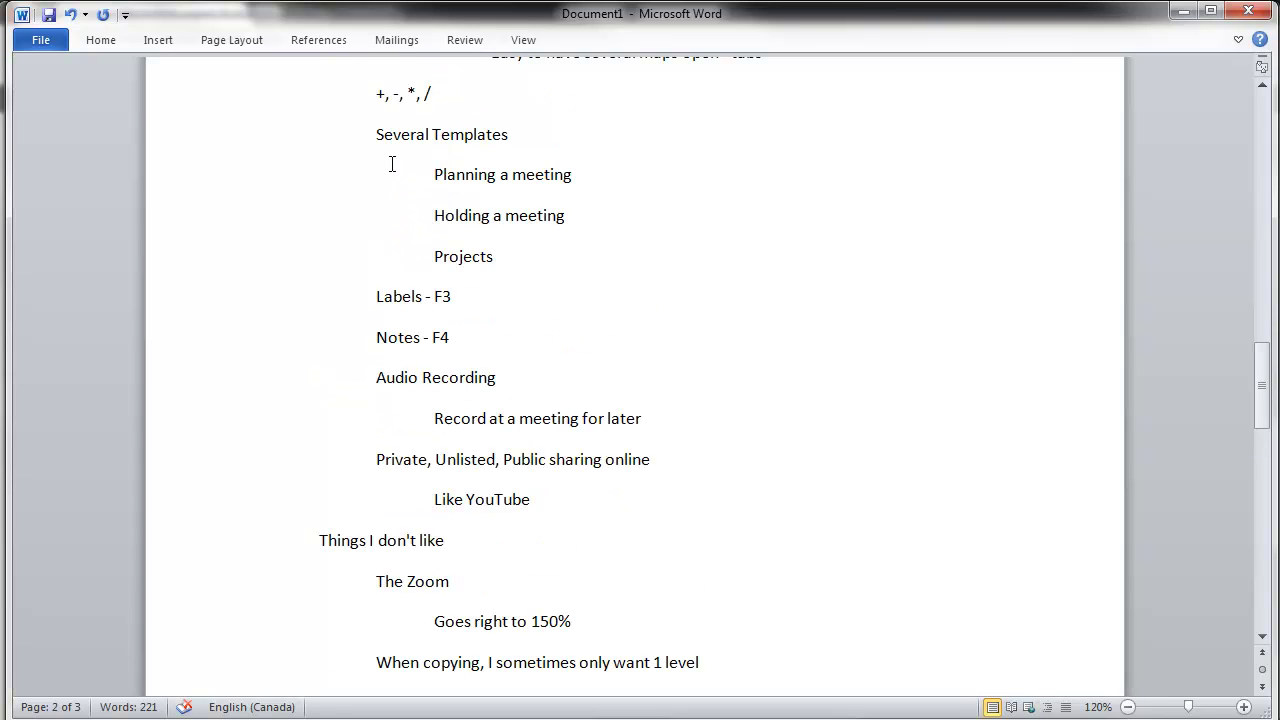
{"action": "left_click", "coordinate": [385, 141]}
{"action": "left_click", "coordinate": [430, 172]}
{"action": "left_click", "coordinate": [377, 296]}
{"action": "key", "text": "alt+Tab"}
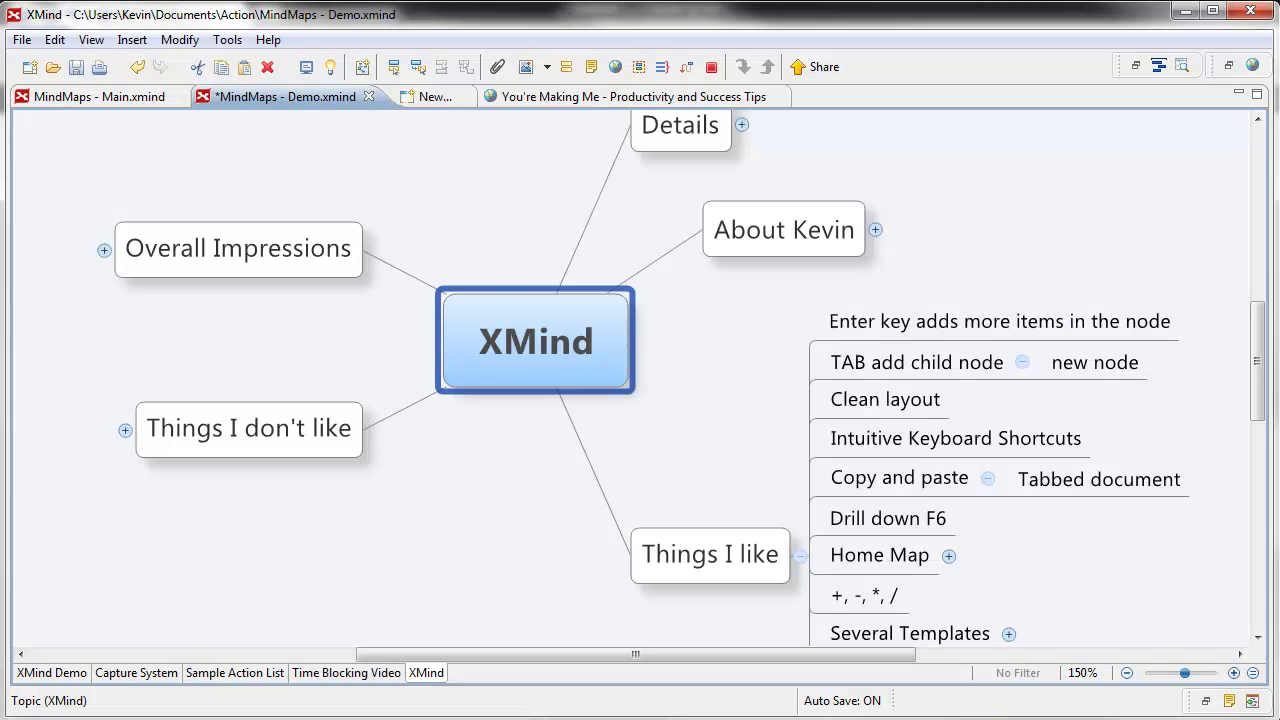
{"action": "scroll", "coordinate": [887, 320], "scroll_direction": "down", "scroll_amount": 3}
{"action": "left_click", "coordinate": [887, 322]}
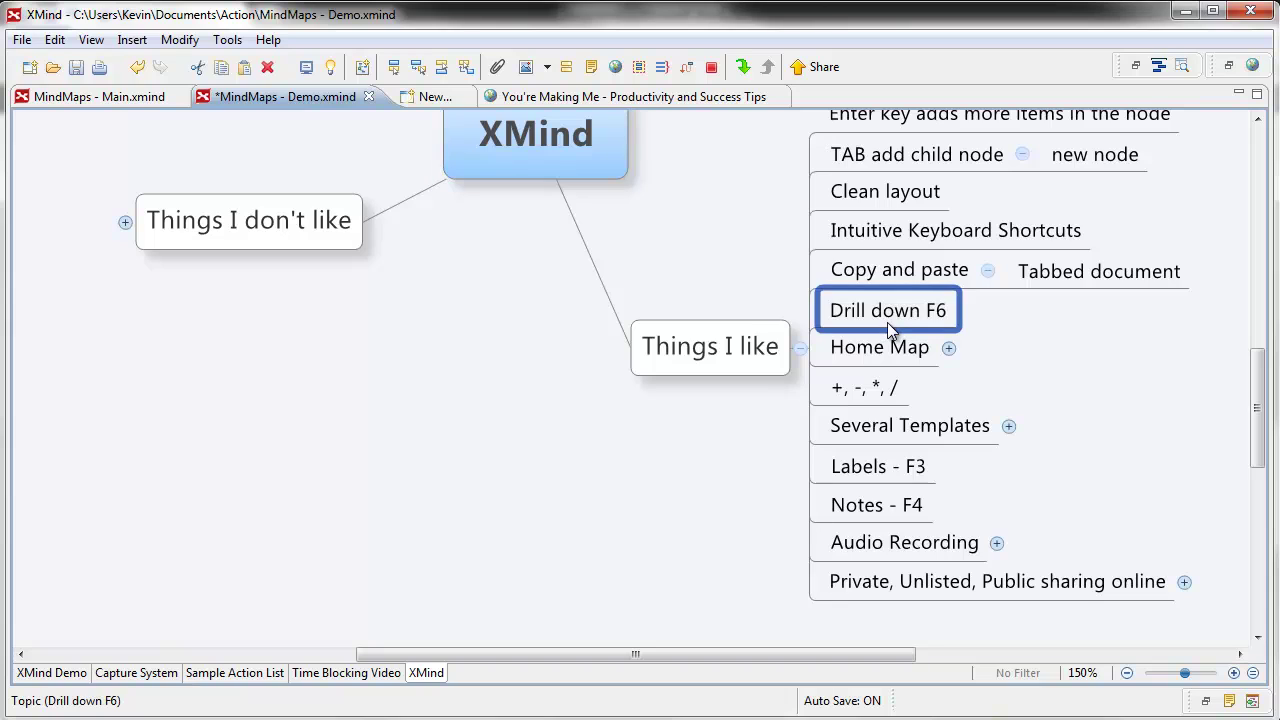
{"action": "key", "text": "ctrl+0"}
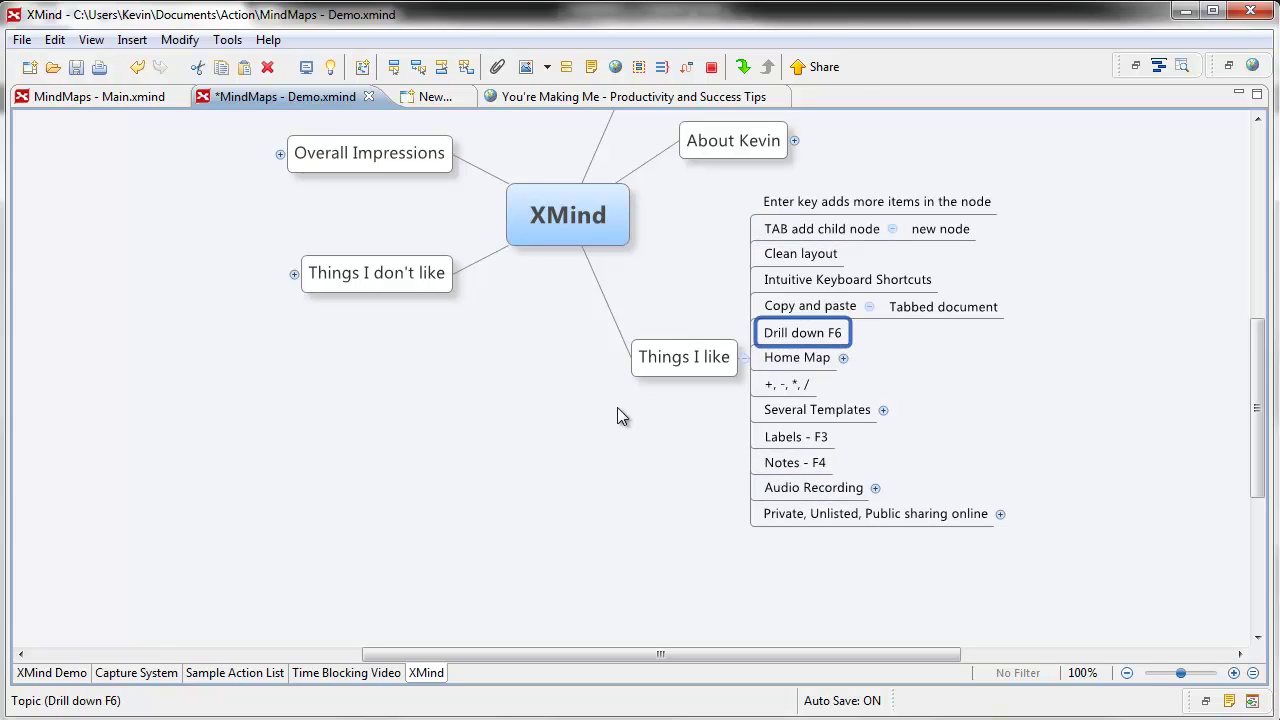
{"action": "left_click", "coordinate": [676, 366]}
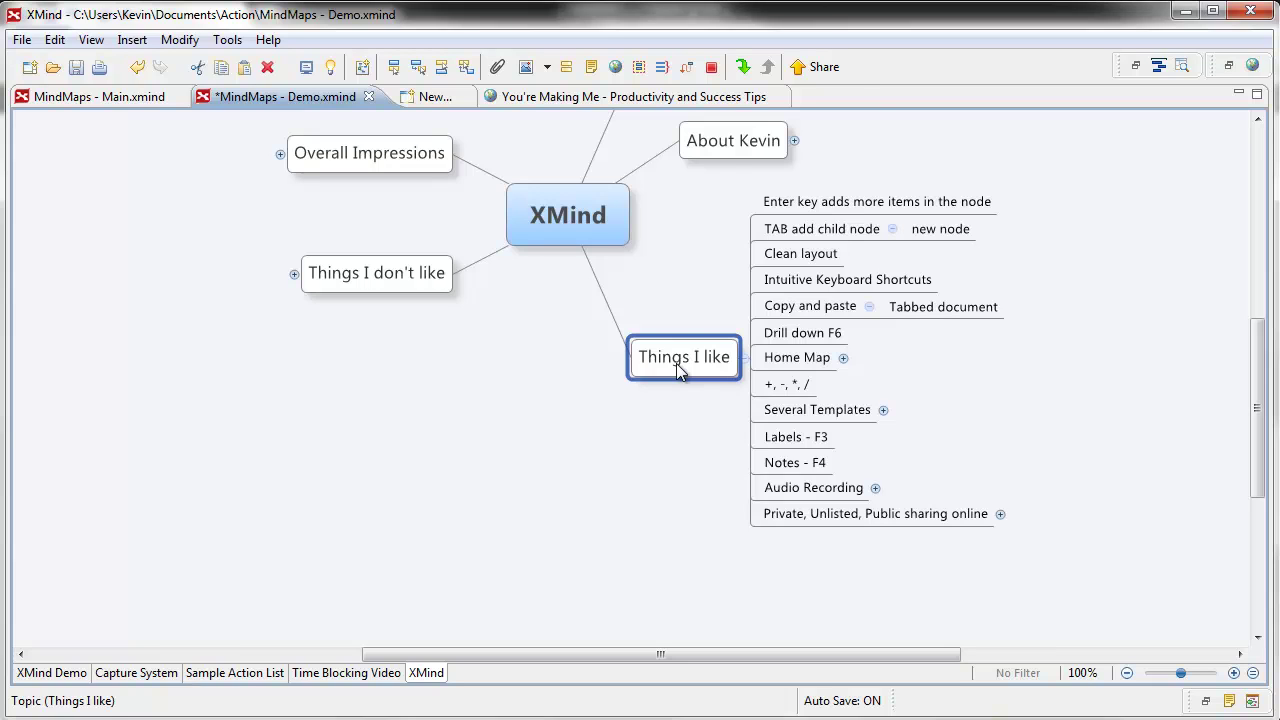
{"action": "key", "text": "F6"}
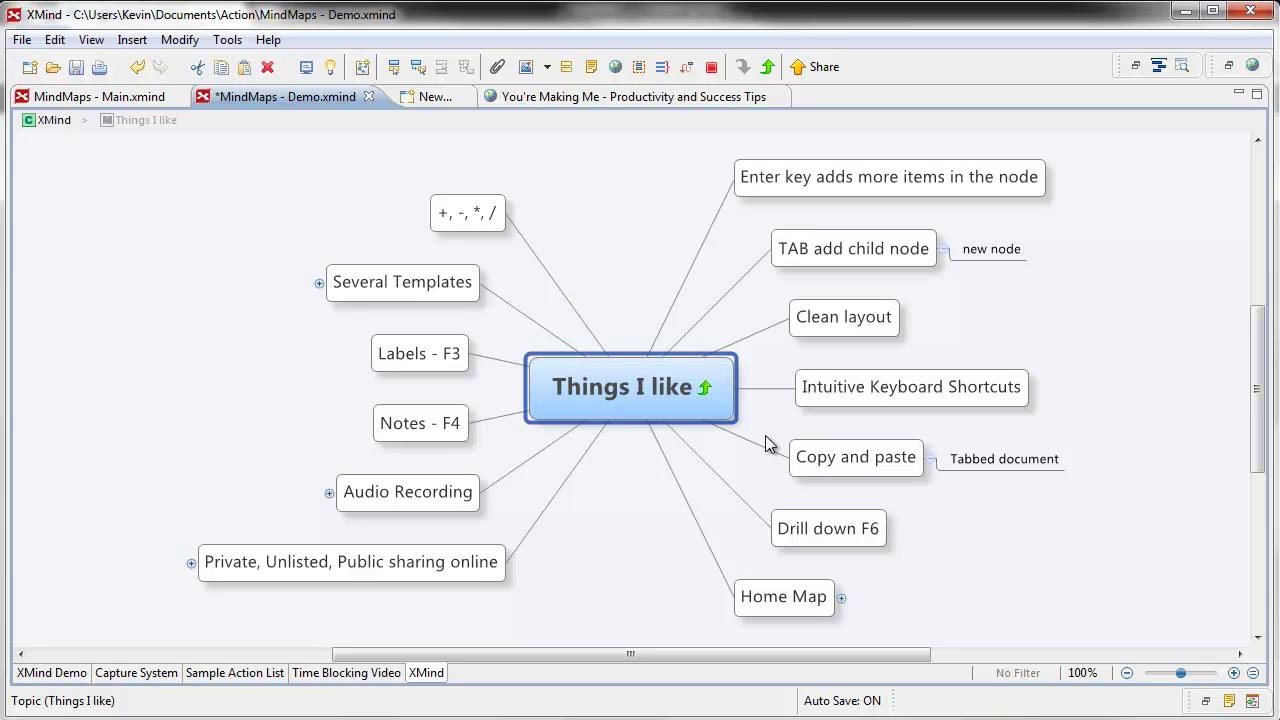
{"action": "left_click", "coordinate": [705, 389]}
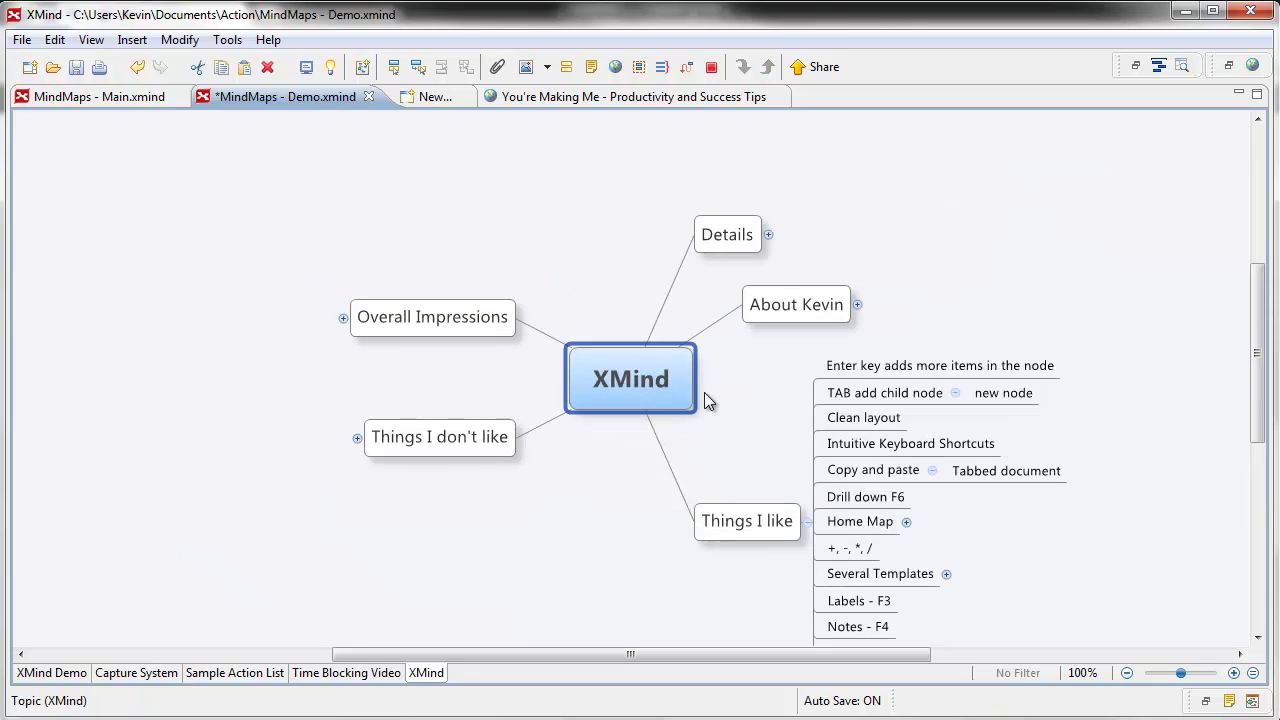
{"action": "scroll", "coordinate": [760, 450], "scroll_direction": "down", "scroll_amount": 3}
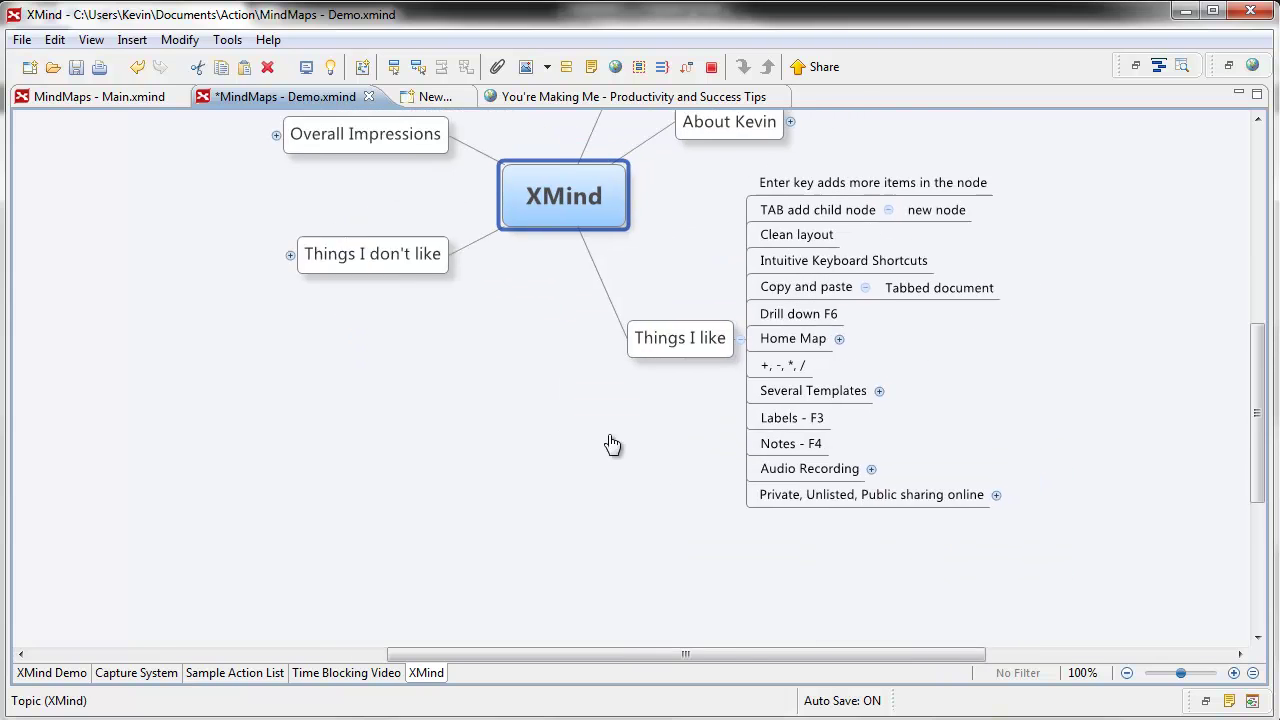
Step: At 150% zoom, collapse and re-expand Things I like with the - and + keys
{"action": "left_click", "coordinate": [708, 348]}
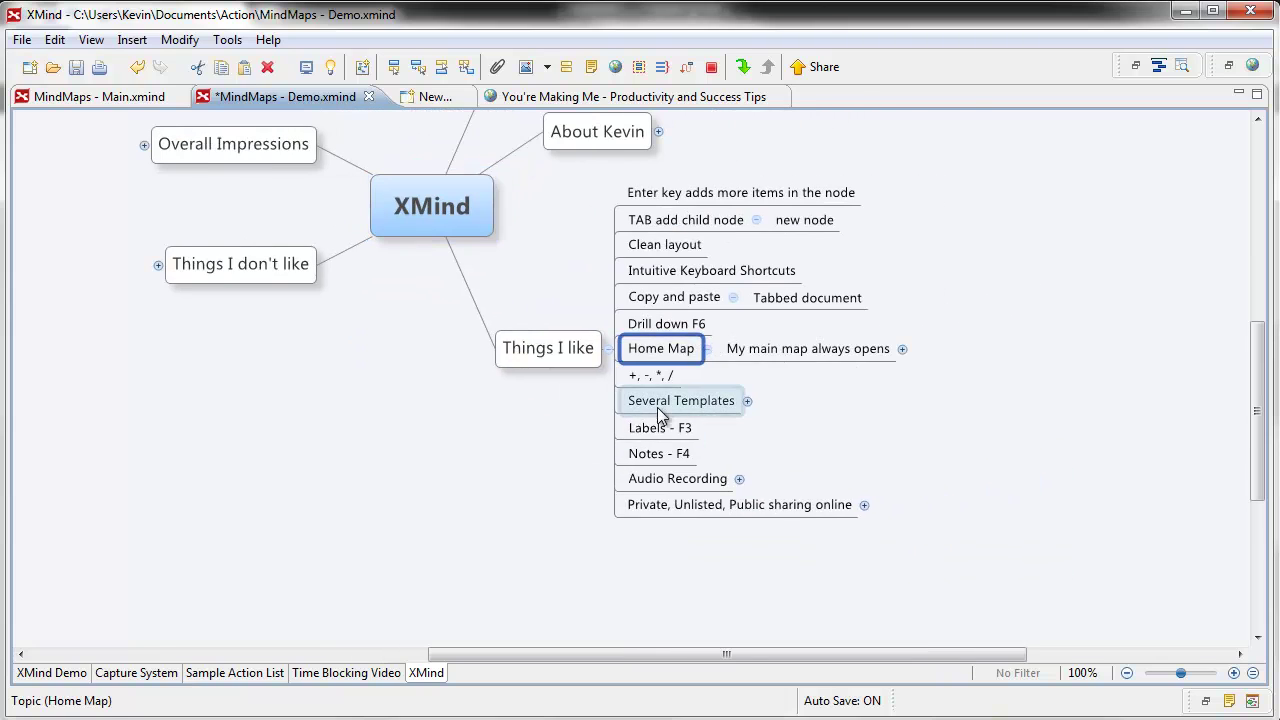
{"action": "key", "text": "ctrl+equal"}
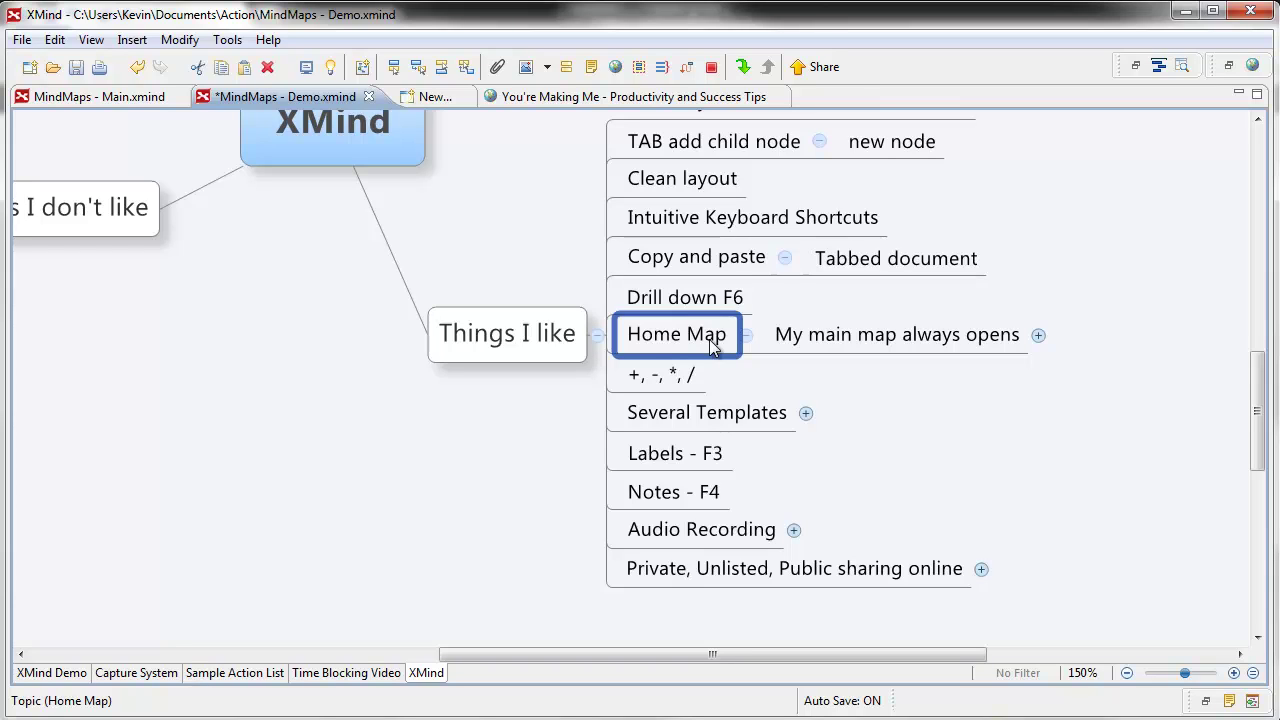
{"action": "left_click", "coordinate": [667, 378]}
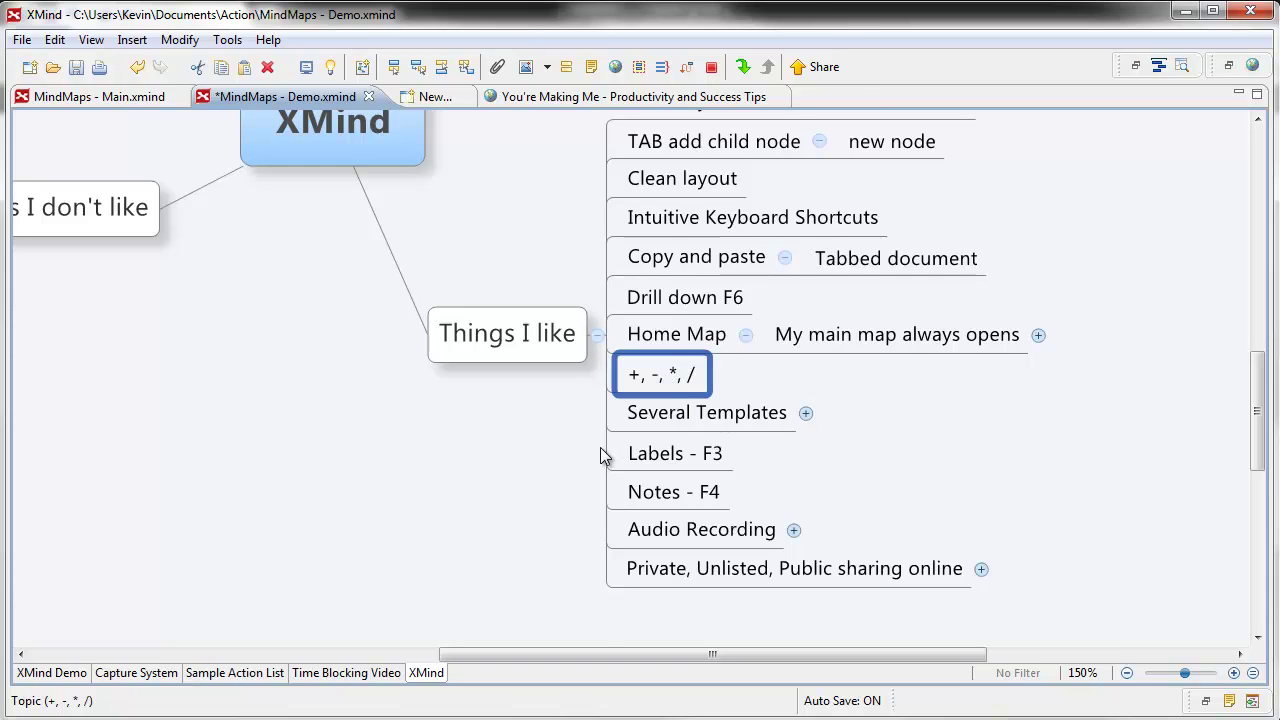
{"action": "scroll", "coordinate": [548, 468], "scroll_direction": "up", "scroll_amount": 2}
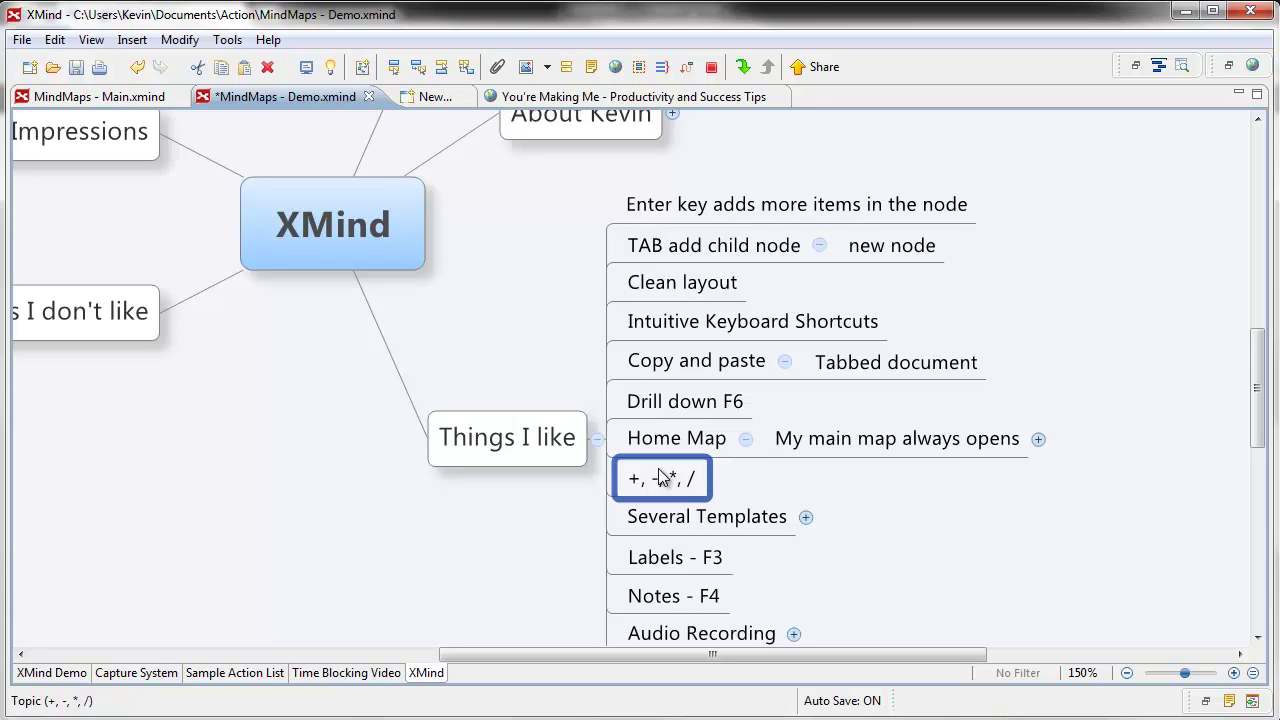
{"action": "left_click", "coordinate": [507, 444]}
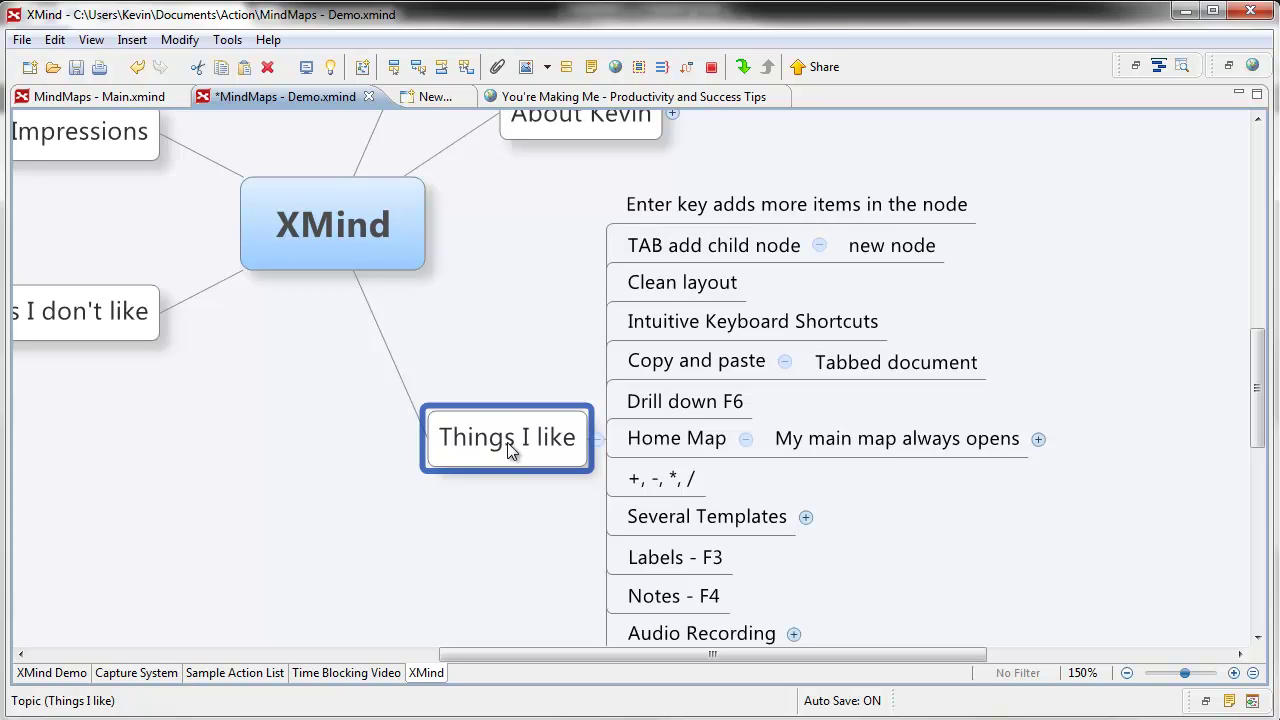
{"action": "key", "text": "minus"}
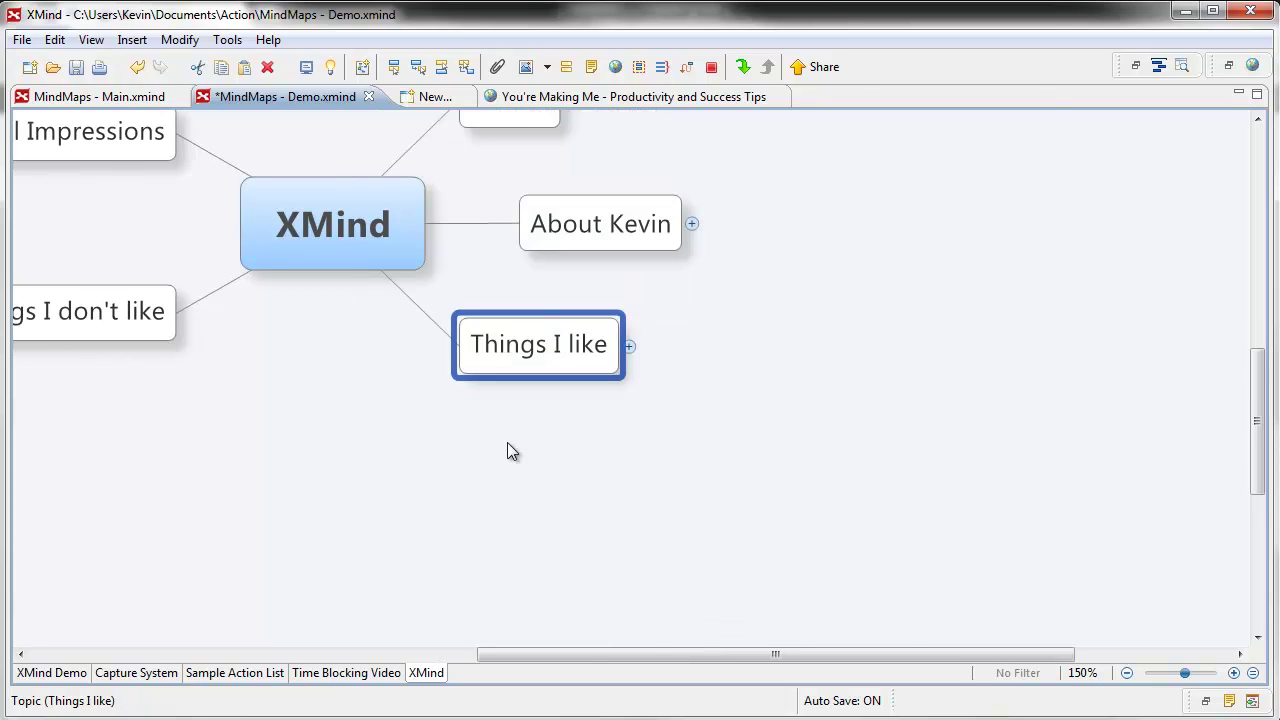
{"action": "key", "text": "plus"}
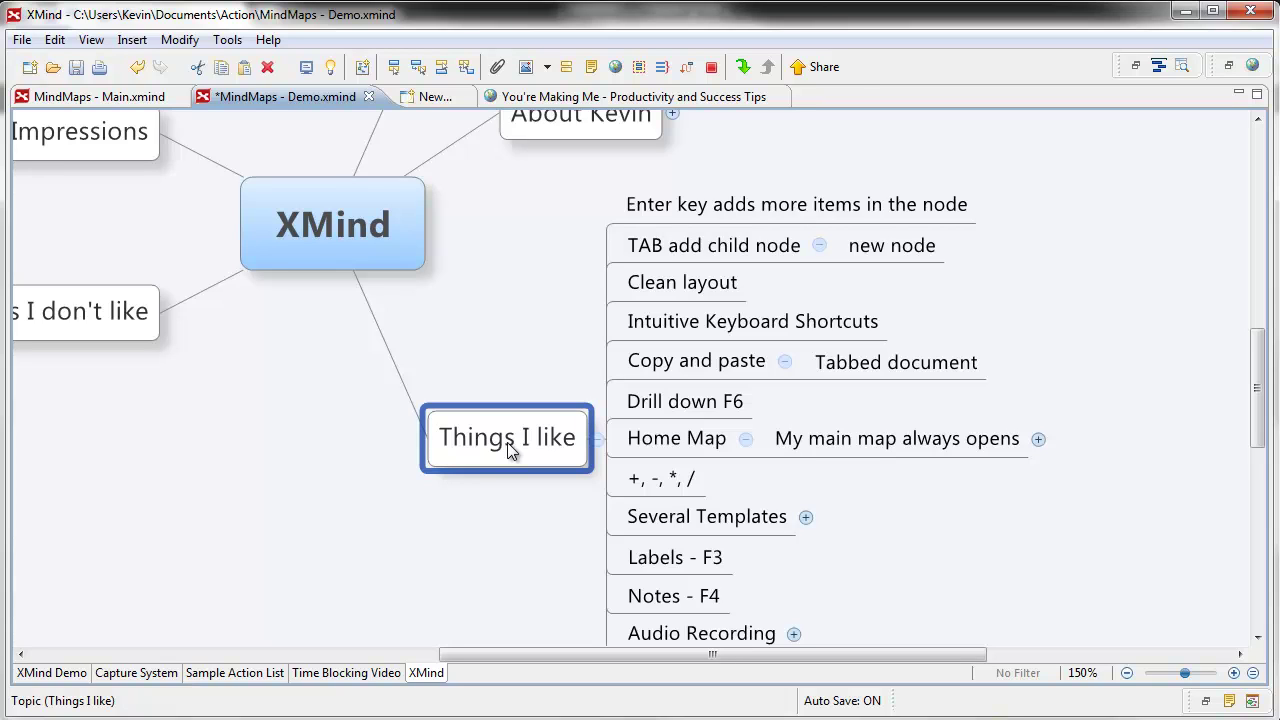
Step: Expand all of Things I like with *, collapse it, then open one level plus Copy and paste
{"action": "scroll", "coordinate": [512, 444], "scroll_direction": "down", "scroll_amount": 1}
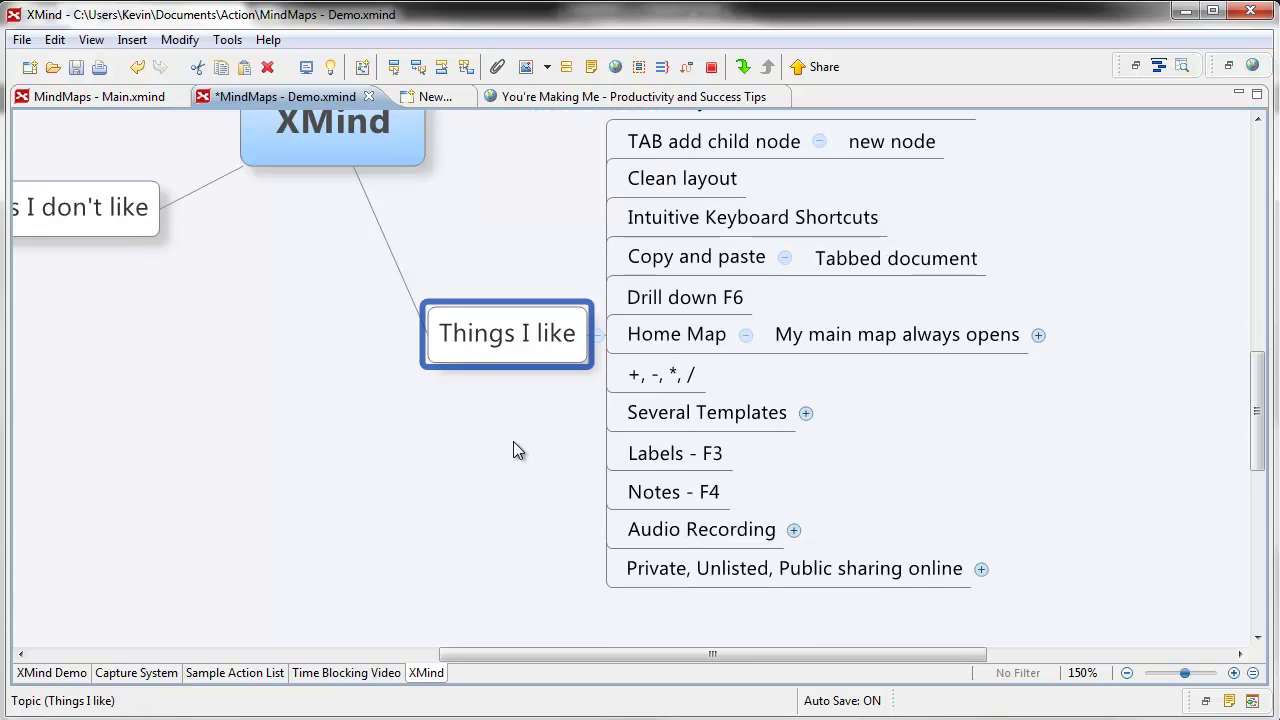
{"action": "scroll", "coordinate": [513, 441], "scroll_direction": "up", "scroll_amount": 1}
{"action": "key", "text": "asterisk"}
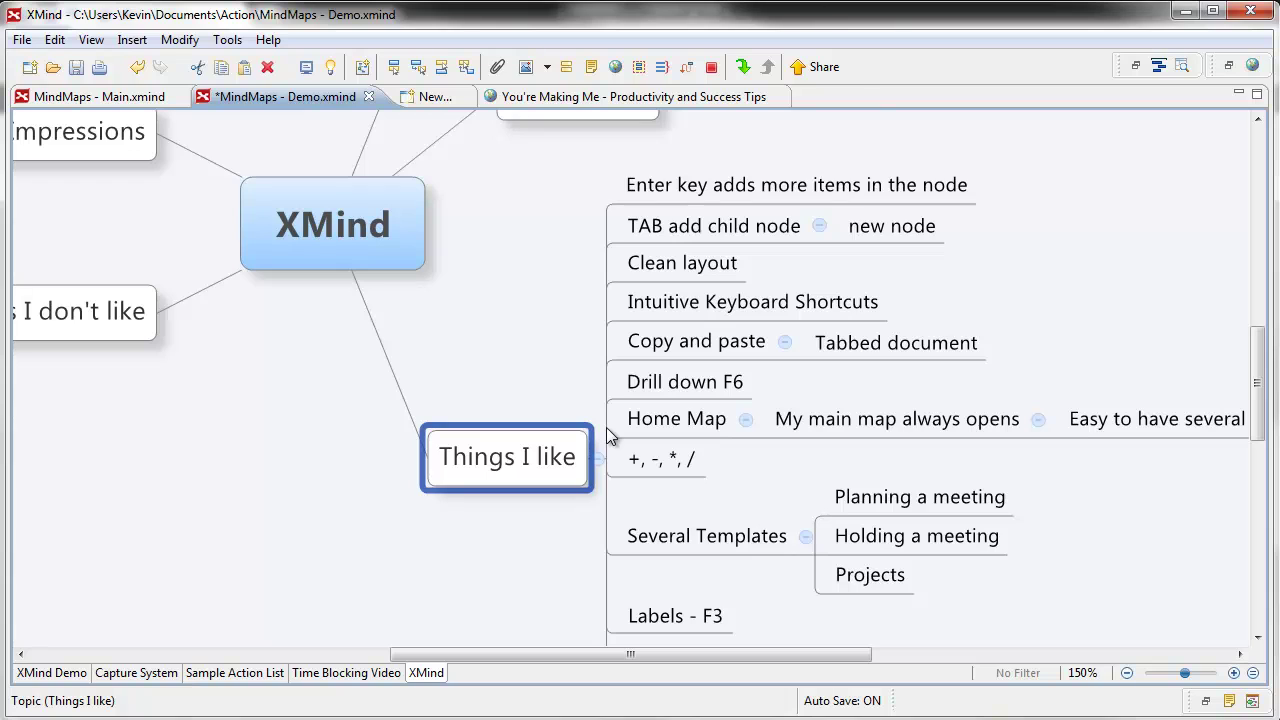
{"action": "key", "text": "minus"}
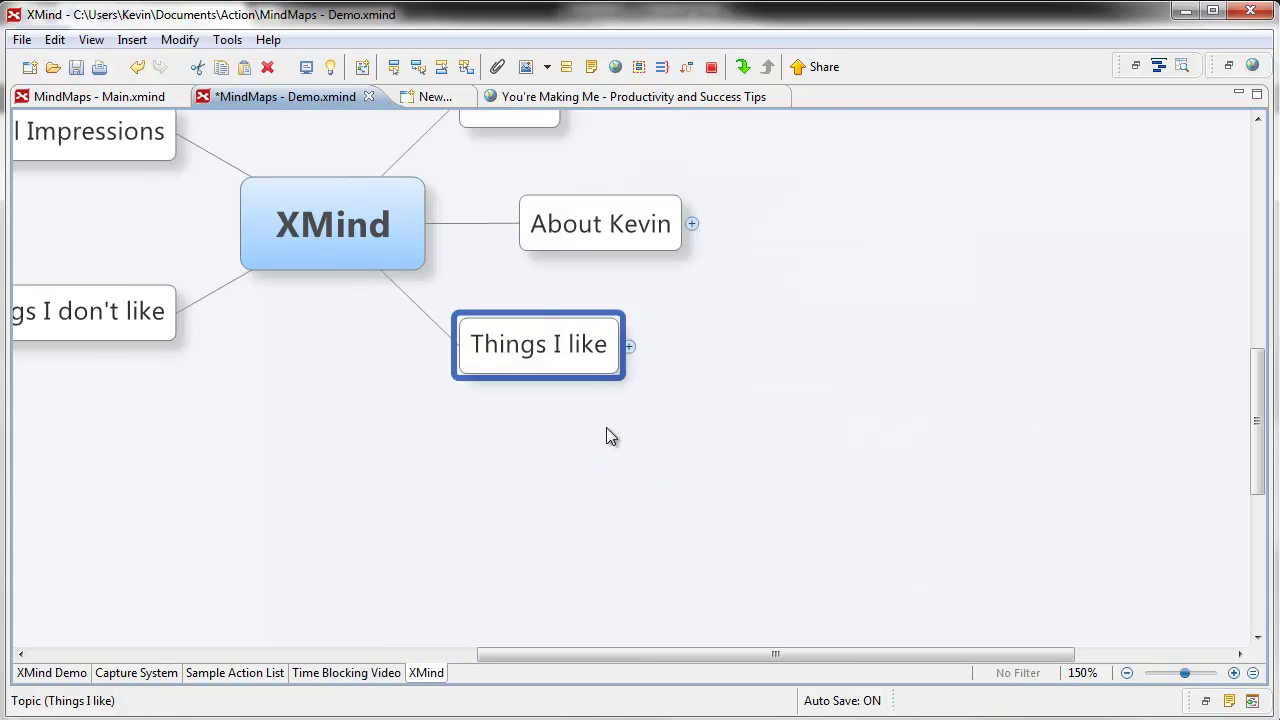
{"action": "key", "text": "plus"}
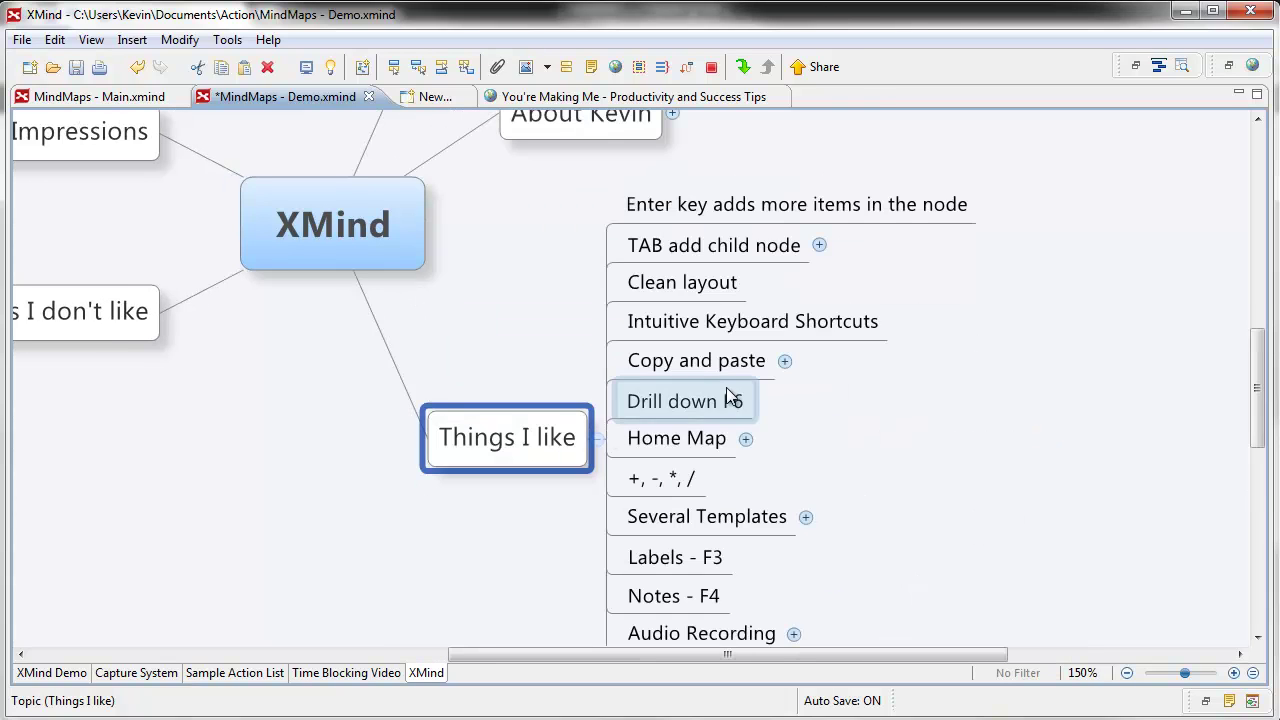
{"action": "left_click", "coordinate": [710, 362]}
{"action": "key", "text": "plus"}
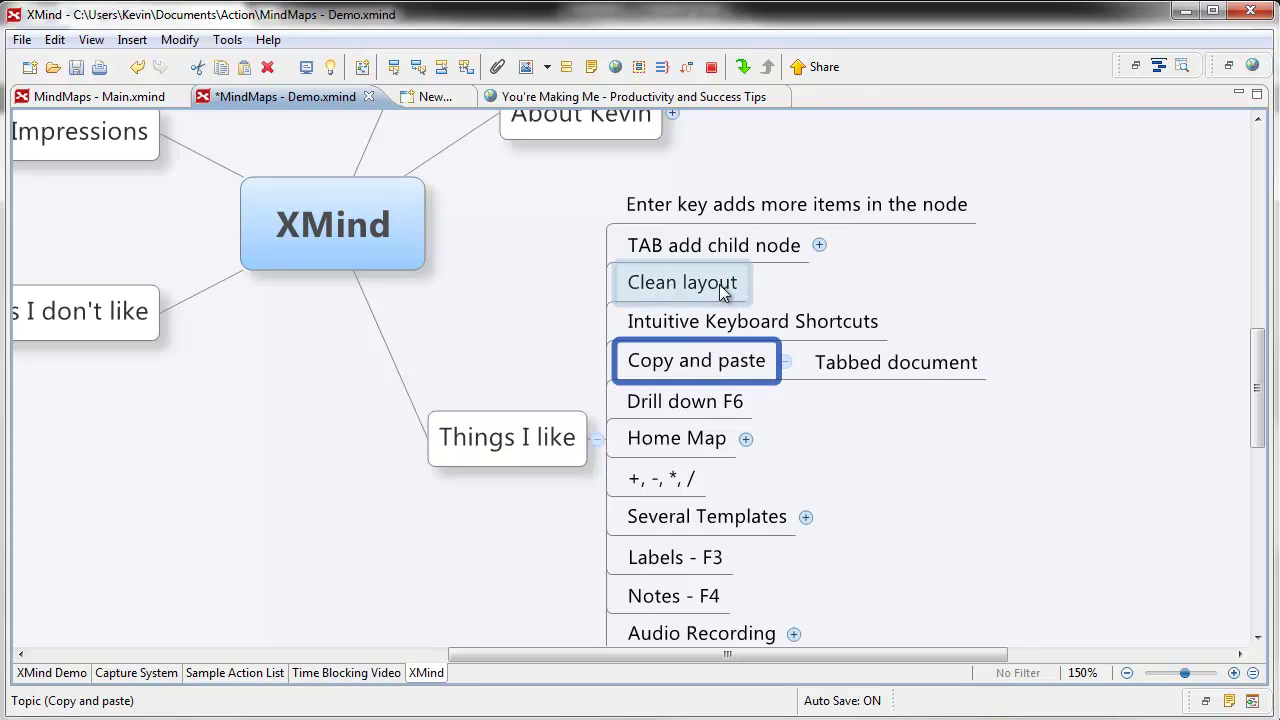
Step: Expand TAB add child node and Several Templates, then collapse Things I like with / and reopen one level
{"action": "left_click", "coordinate": [717, 250]}
{"action": "key", "text": "plus"}
{"action": "left_click", "coordinate": [704, 536]}
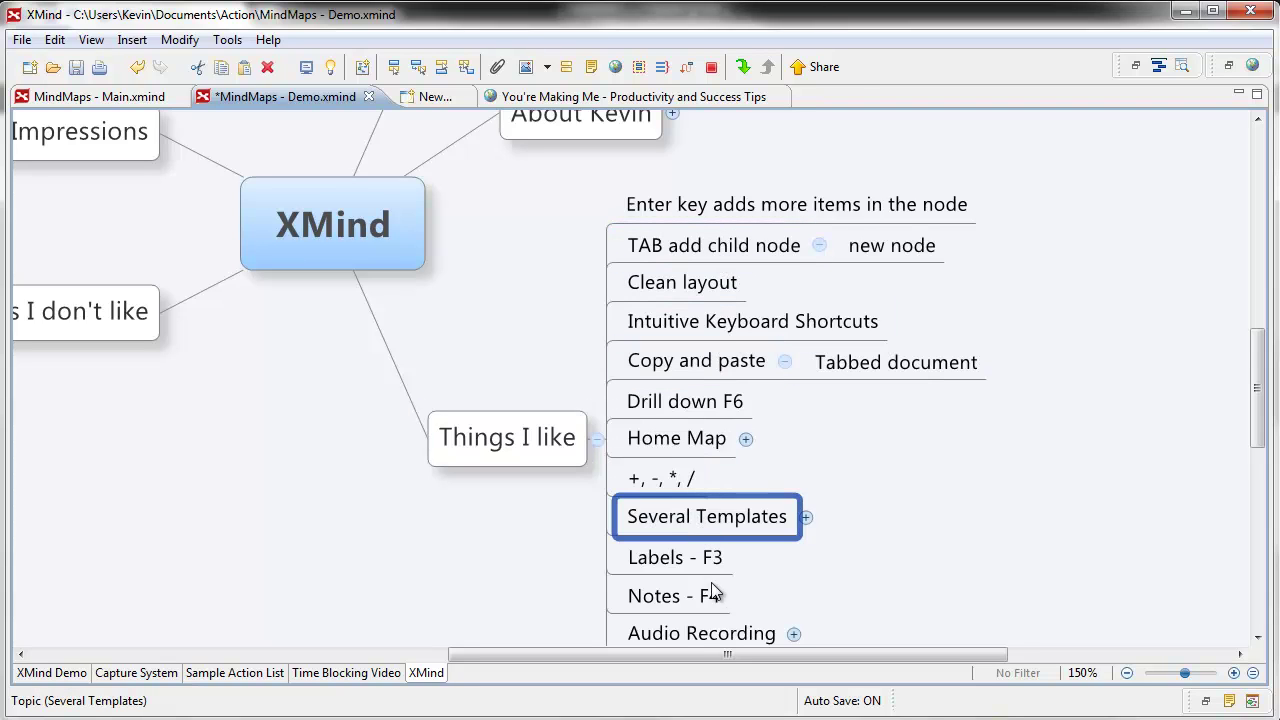
{"action": "key", "text": "plus"}
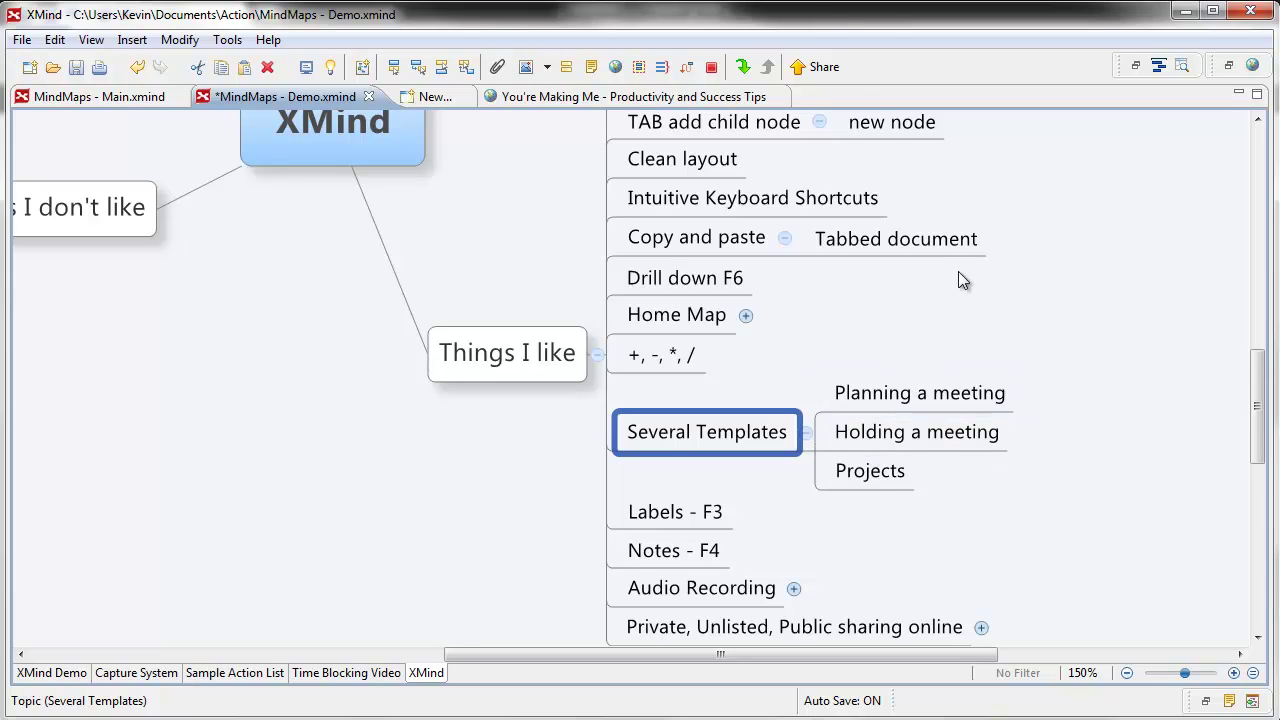
{"action": "left_click", "coordinate": [522, 352]}
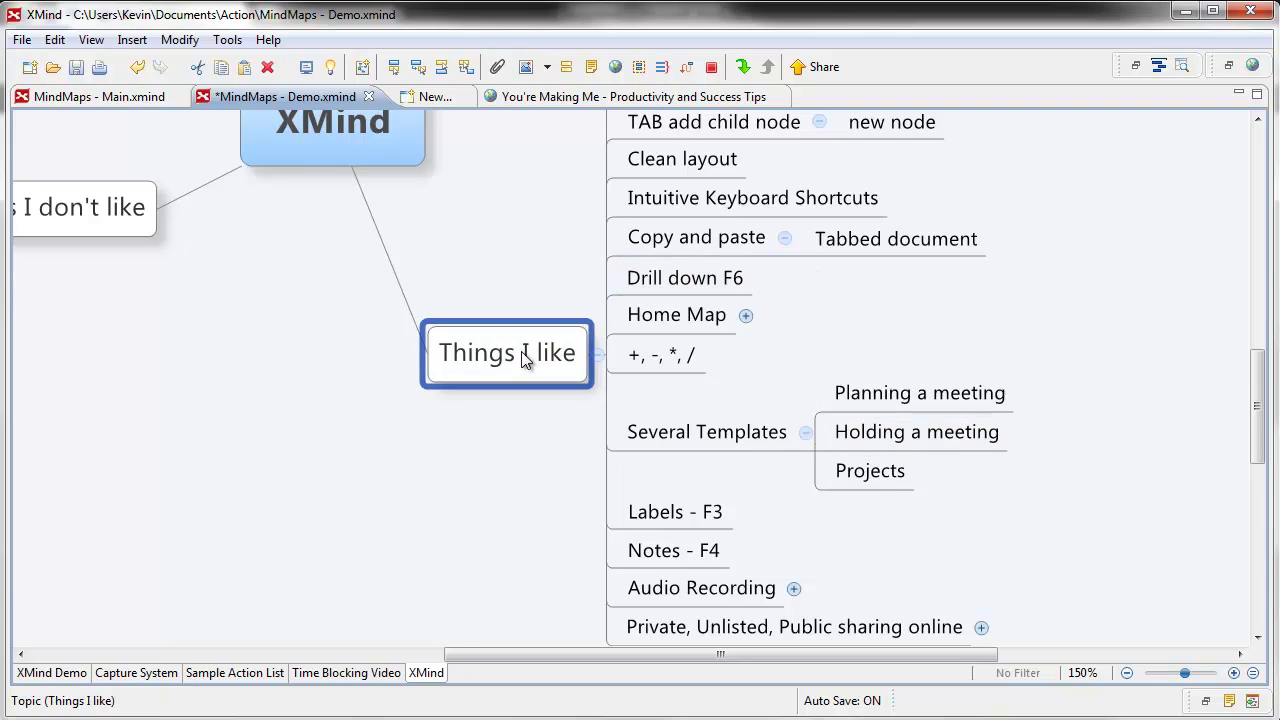
{"action": "key", "text": "slash"}
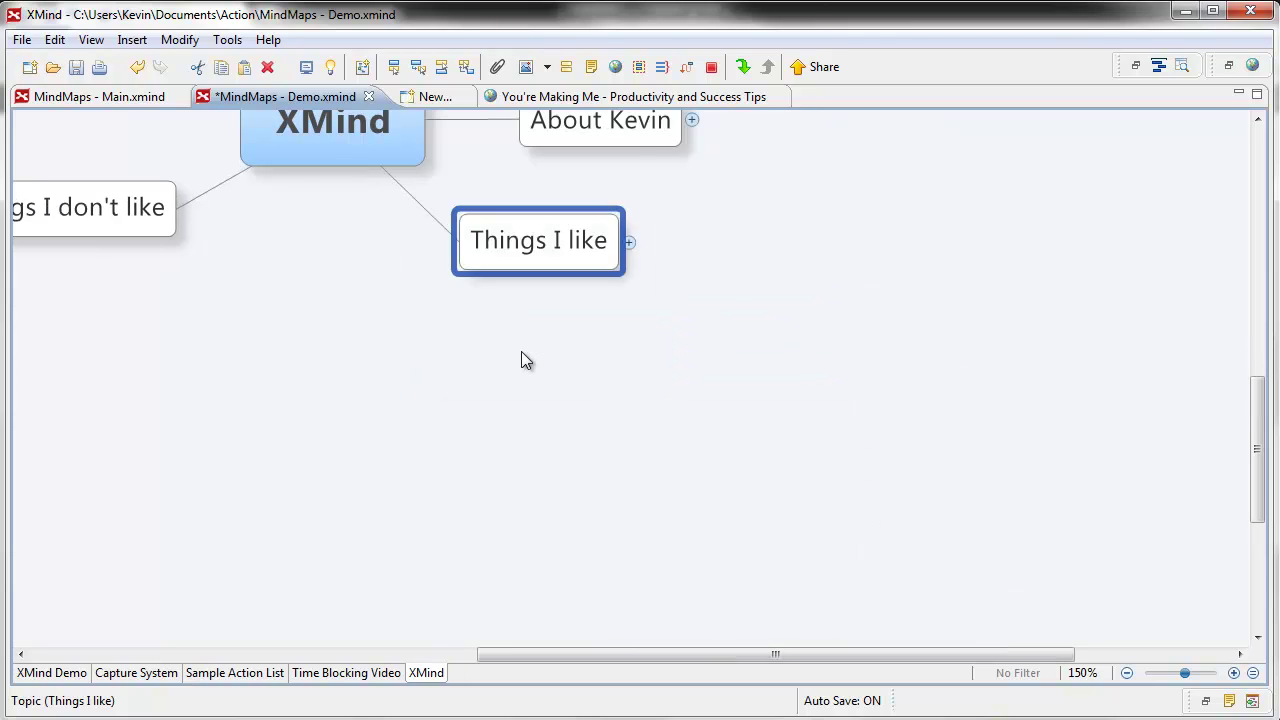
{"action": "key", "text": "plus"}
Step: Expand Copy and paste to Tabbed document, then expand every branch under Things I like with *
{"action": "scroll", "coordinate": [822, 355], "scroll_direction": "up", "scroll_amount": 2}
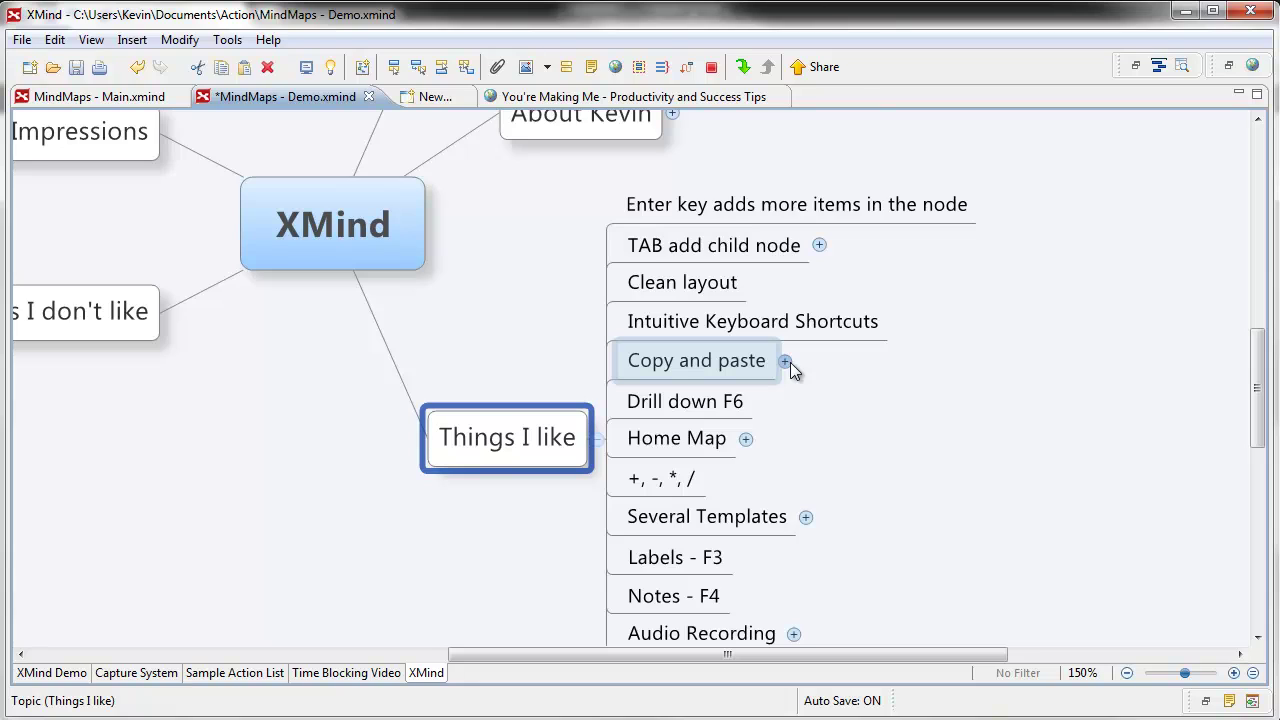
{"action": "left_click", "coordinate": [734, 370]}
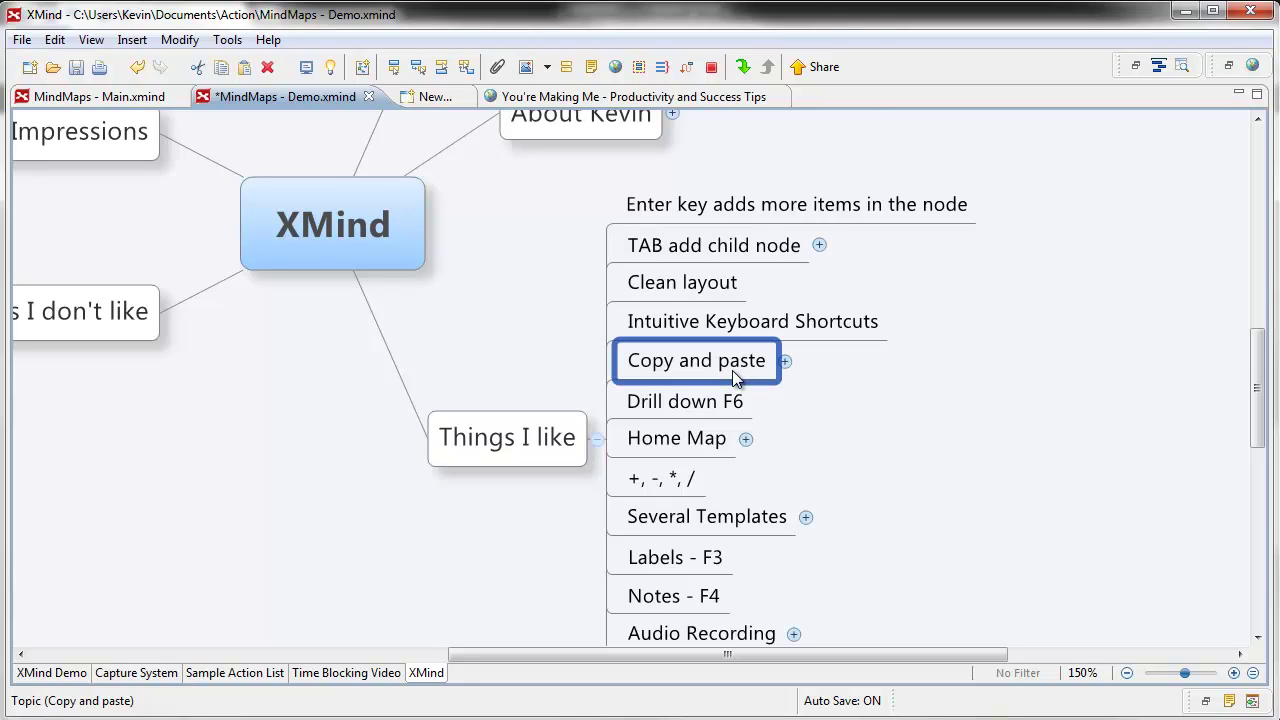
{"action": "key", "text": "plus"}
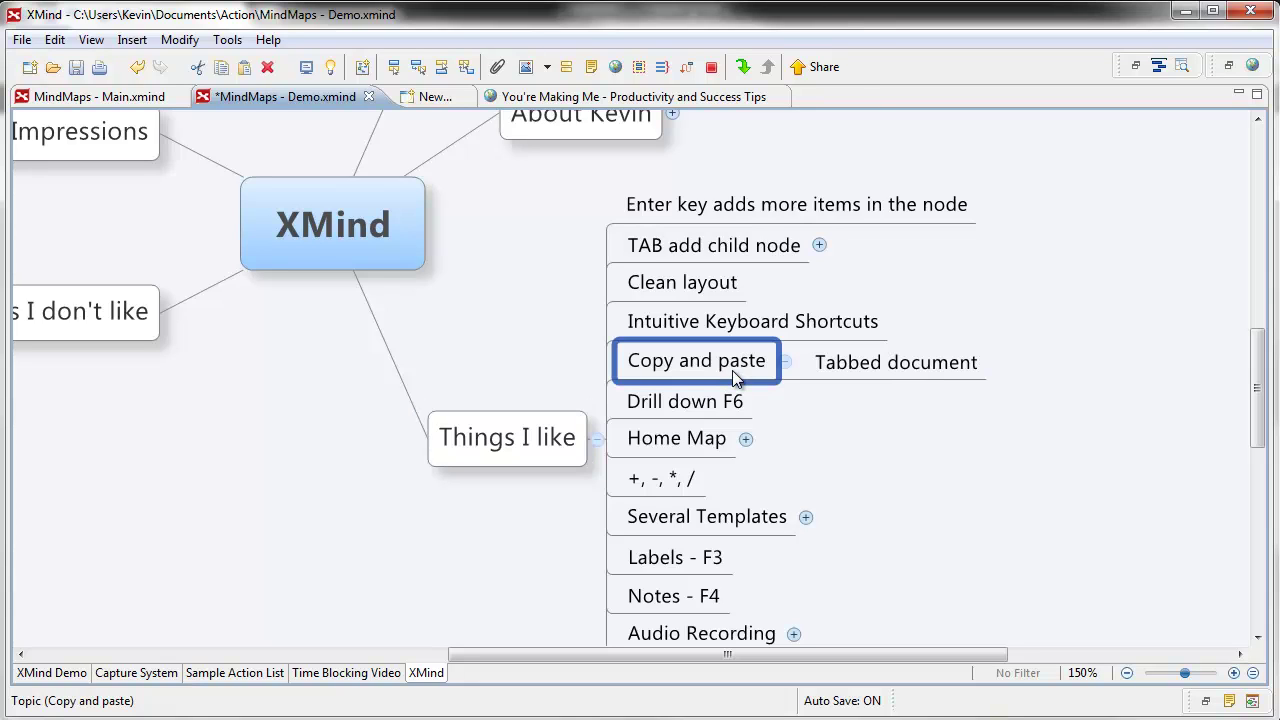
{"action": "left_click", "coordinate": [525, 445]}
{"action": "key", "text": "asterisk"}
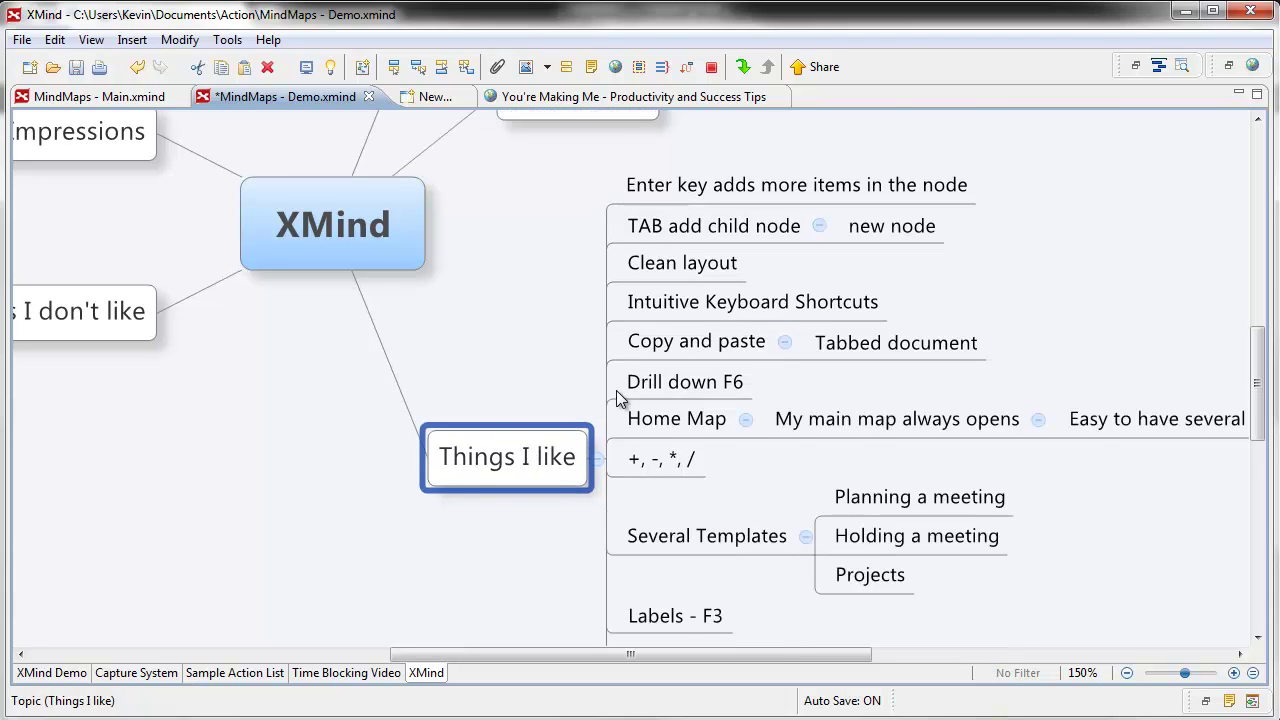
{"action": "scroll", "coordinate": [616, 391], "scroll_direction": "down", "scroll_amount": 3}
{"action": "left_click", "coordinate": [694, 331]}
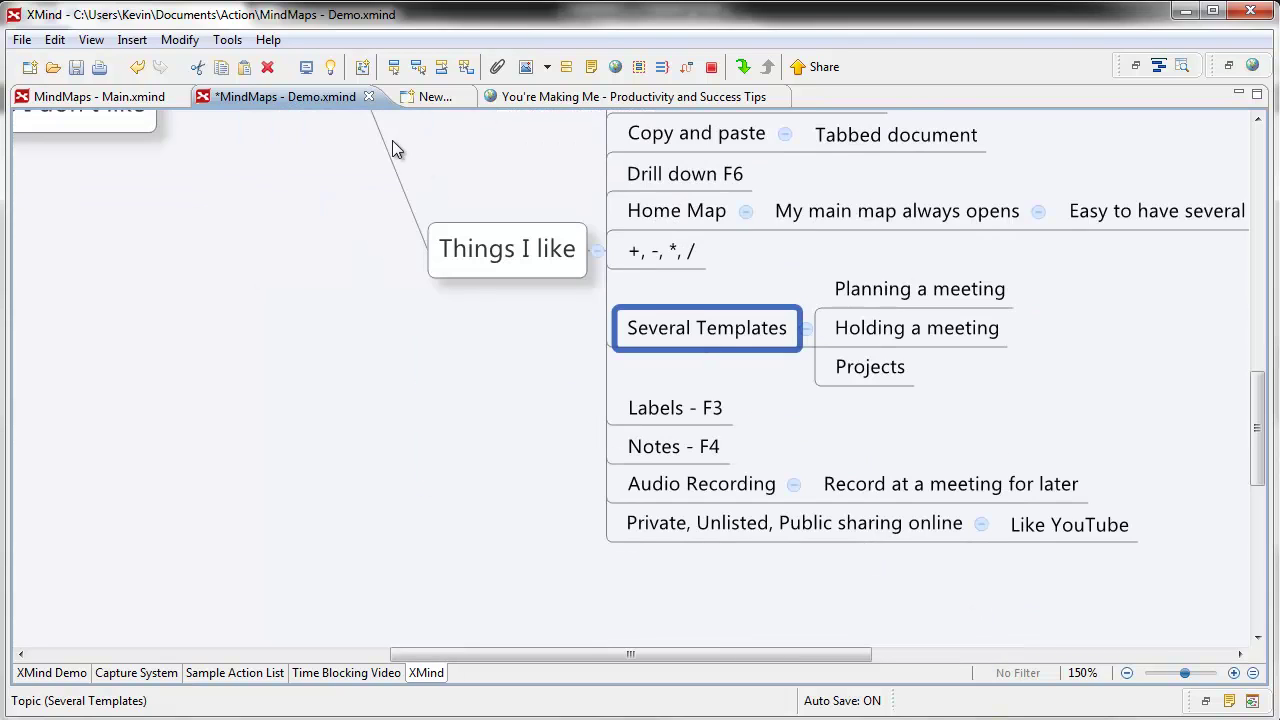
Step: Create Workbook 4 from the Projects Dashboard template and bring its All Projects table into view
{"action": "left_click", "coordinate": [423, 100]}
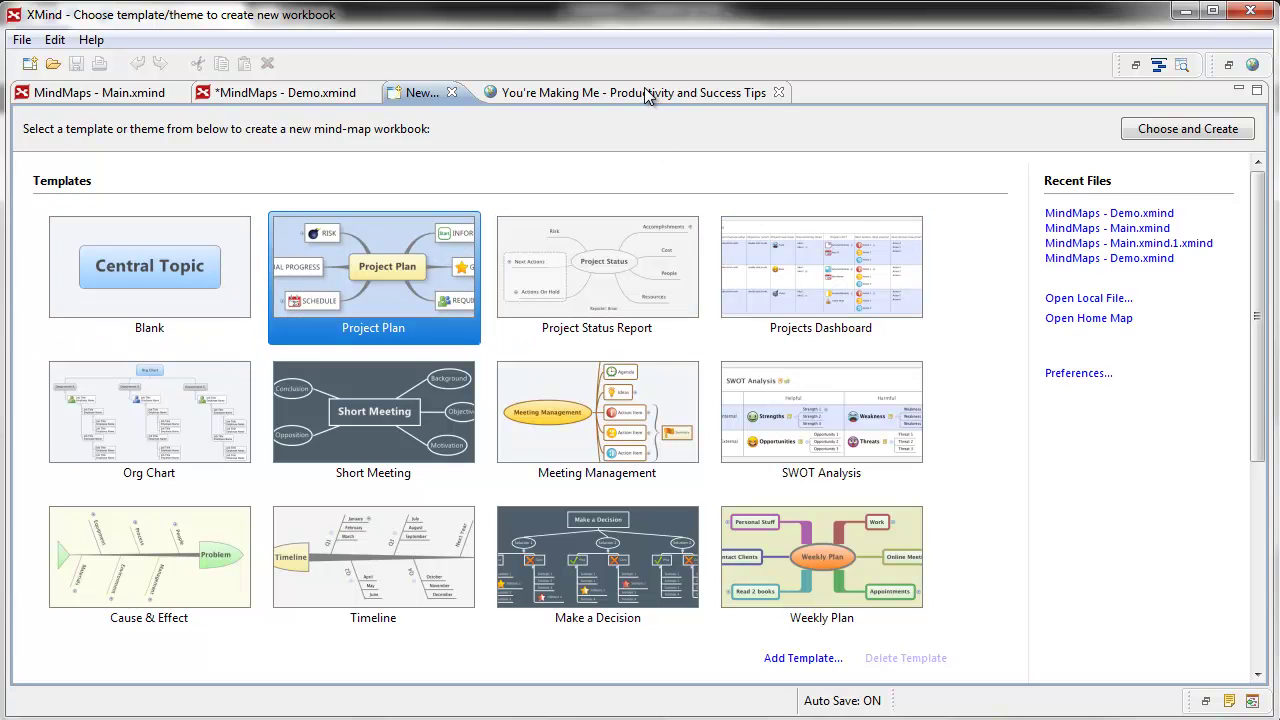
{"action": "left_click", "coordinate": [826, 268]}
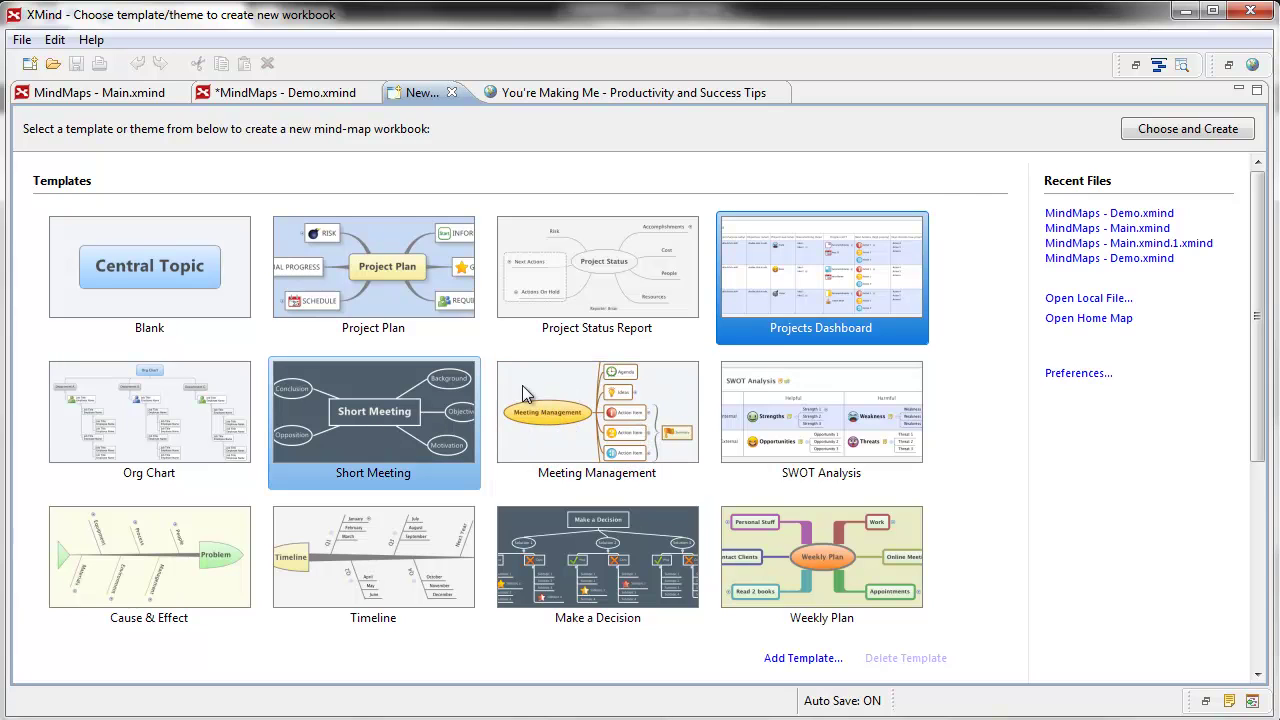
{"action": "double_click", "coordinate": [801, 254]}
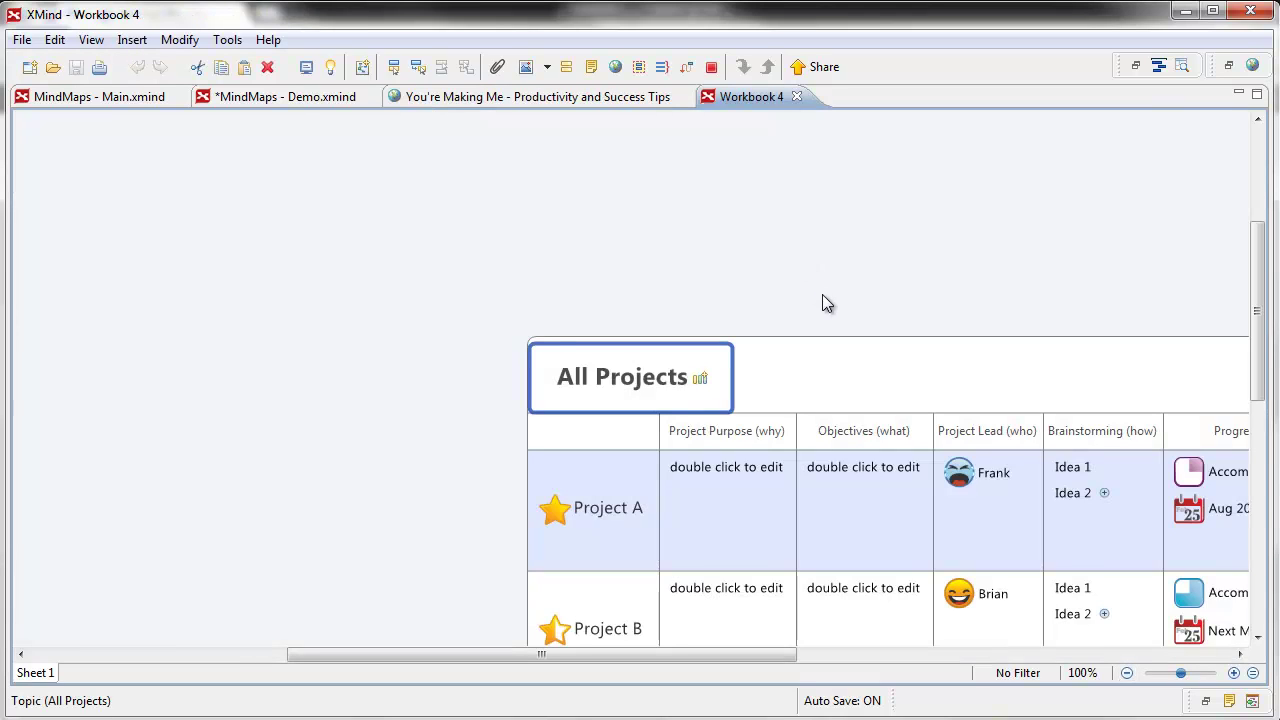
{"action": "left_click_drag", "start_coordinate": [804, 377], "coordinate": [349, 210]}
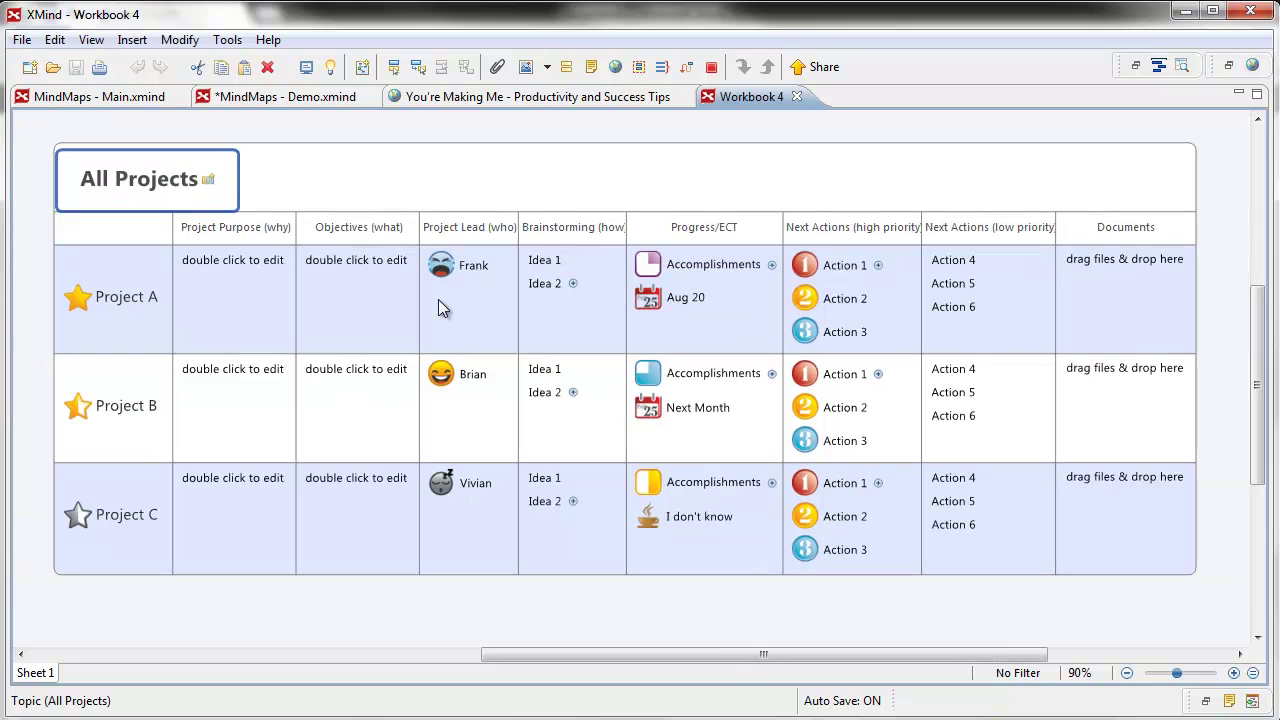
Step: In Demo.xmind, give the Labels - F3 topic a 'July 31' label, then select Notes - F4
{"action": "left_click", "coordinate": [300, 99]}
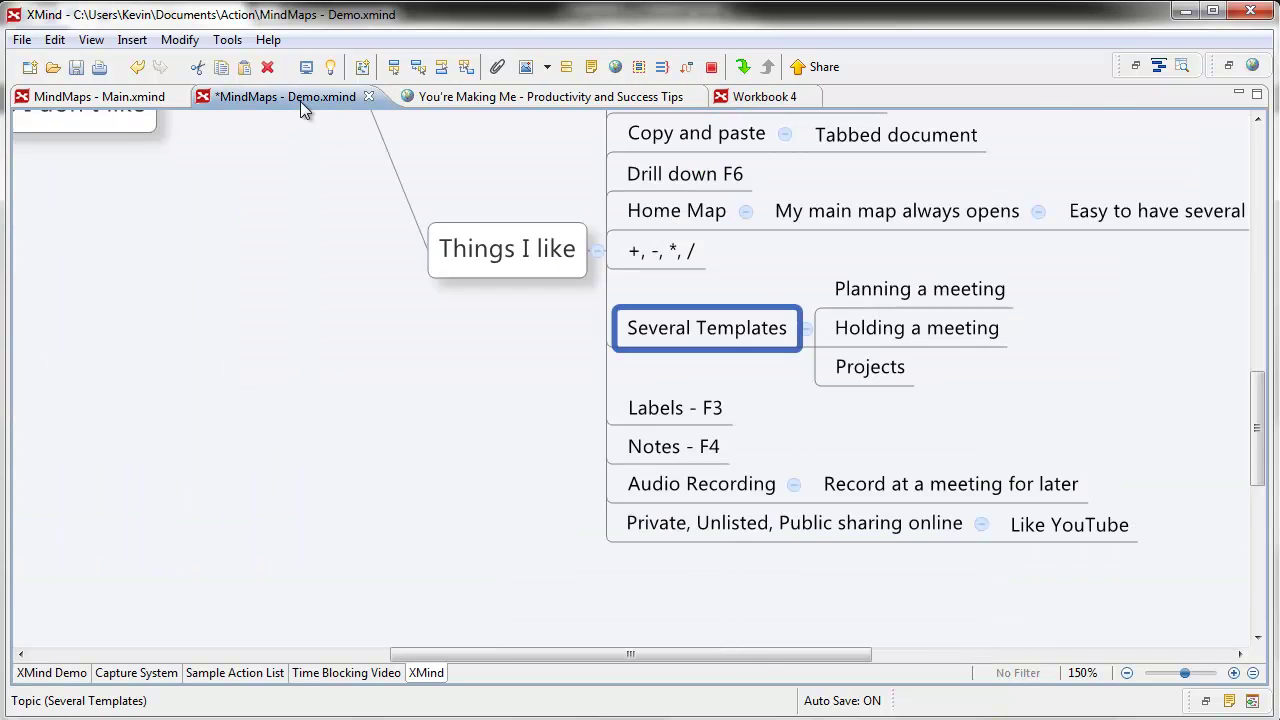
{"action": "left_click", "coordinate": [672, 412]}
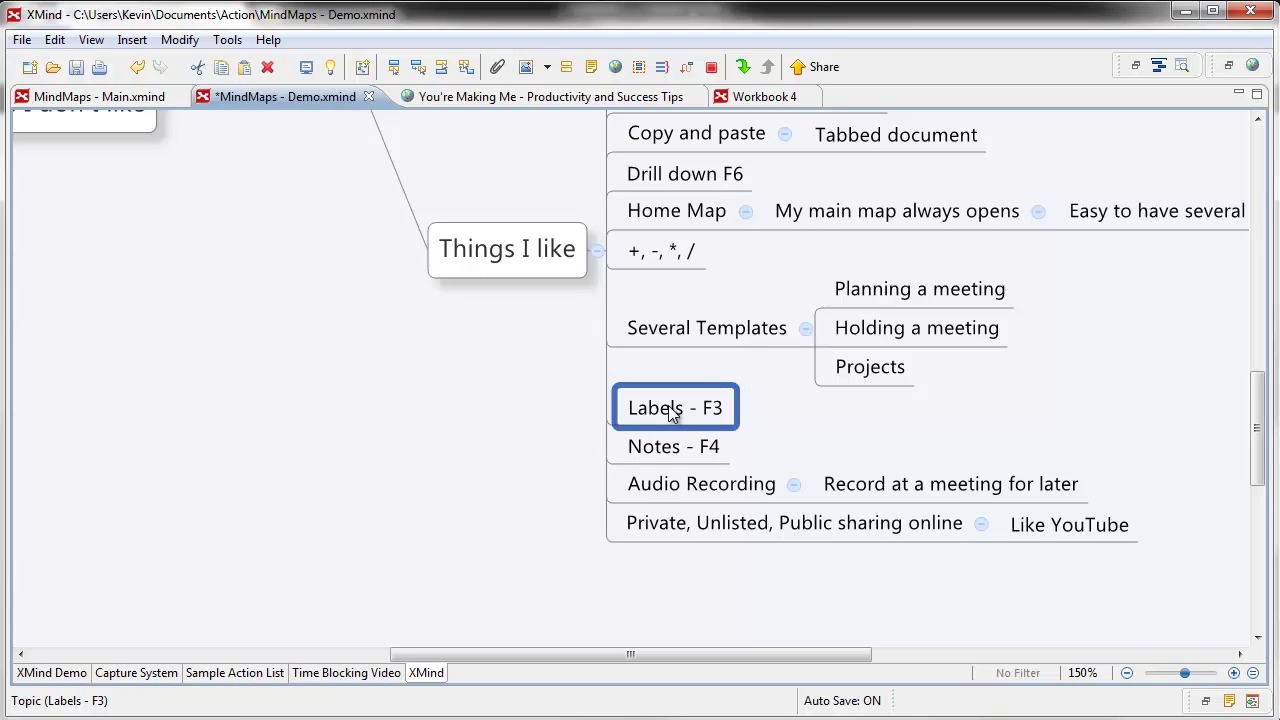
{"action": "key", "text": "F3"}
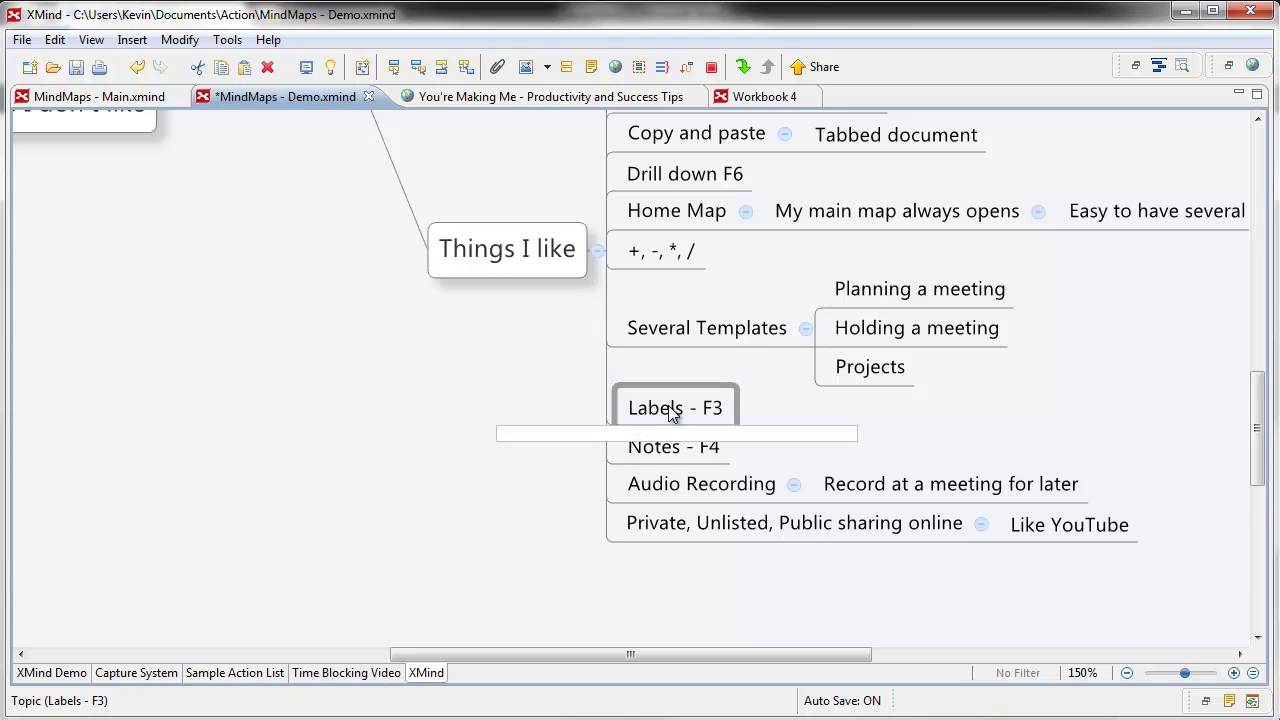
{"action": "type", "text": "July 31"}
{"action": "key", "text": "Return"}
{"action": "left_click", "coordinate": [891, 446]}
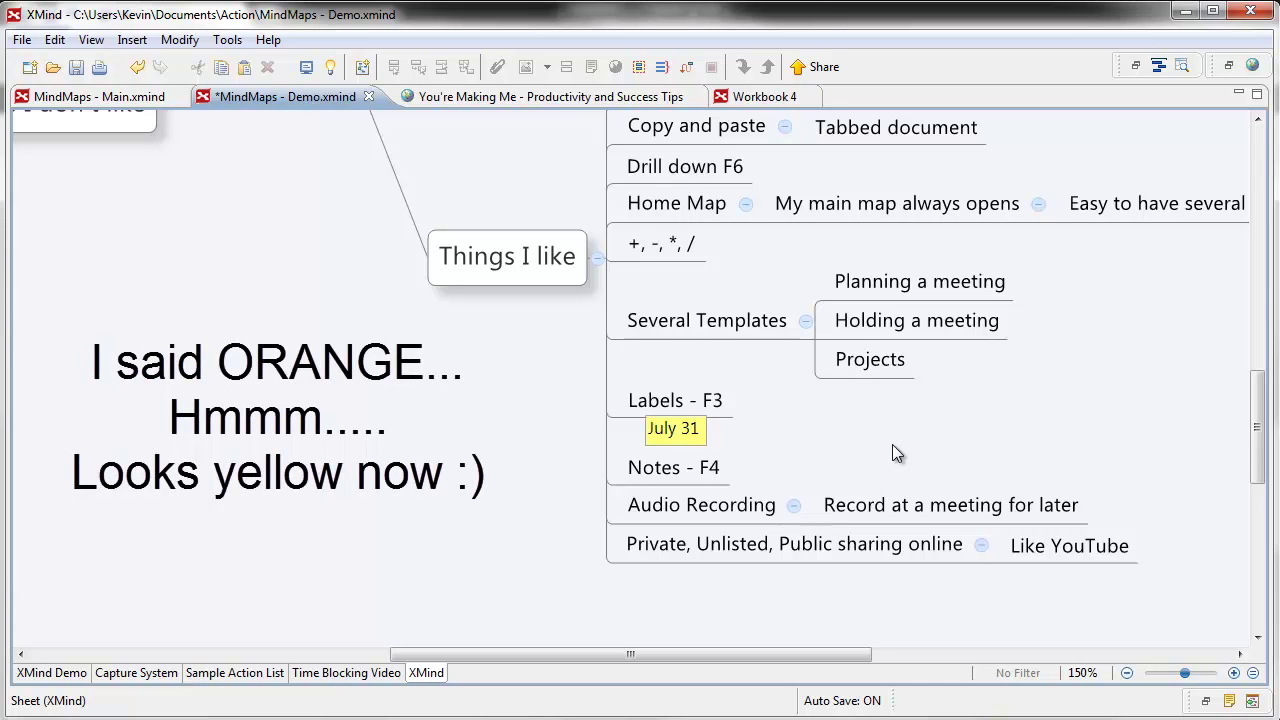
{"action": "left_click", "coordinate": [703, 428]}
{"action": "left_click", "coordinate": [697, 475]}
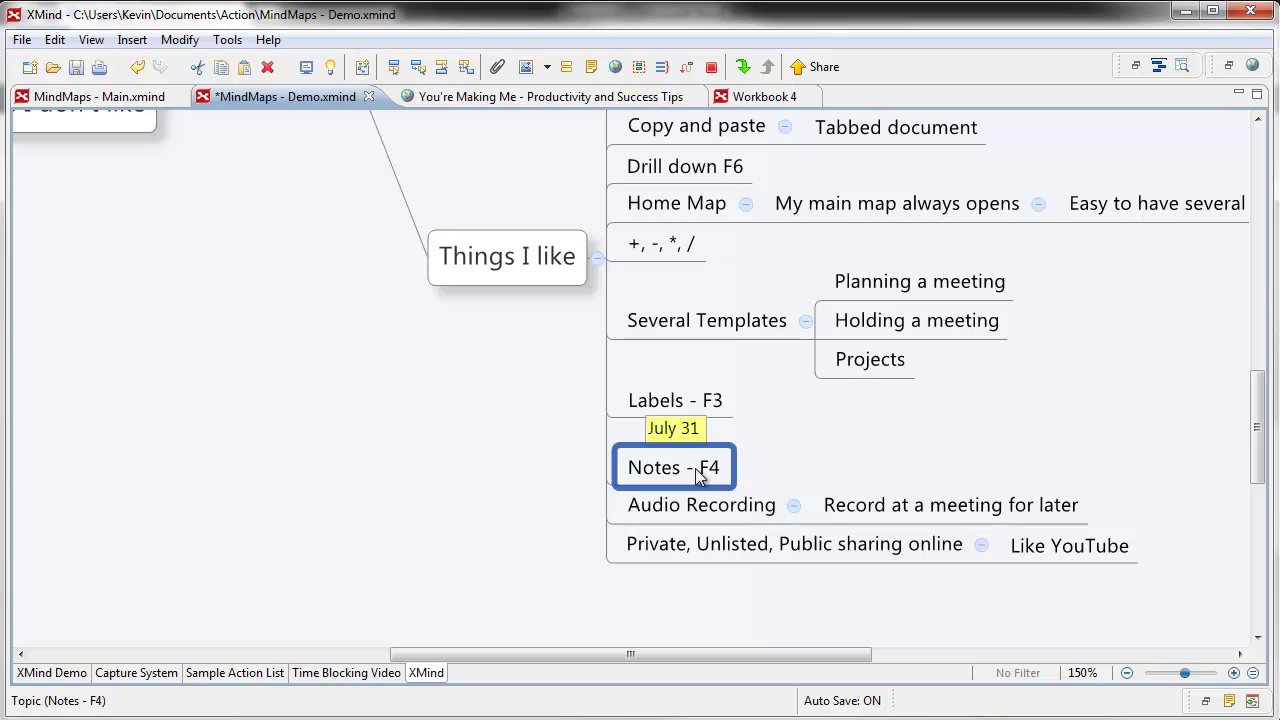
Step: View the Notes - F4 topic's notes, then collapse the Things I like branch
{"action": "key", "text": "F4"}
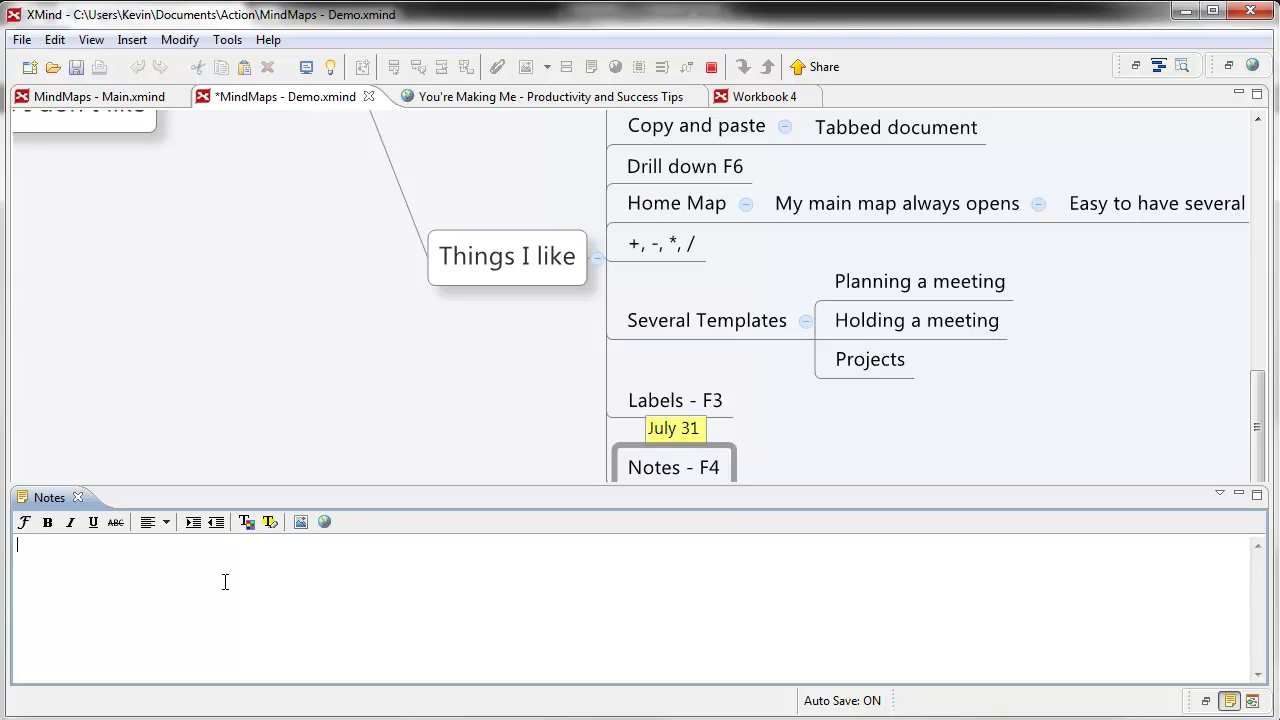
{"action": "left_click", "coordinate": [703, 474]}
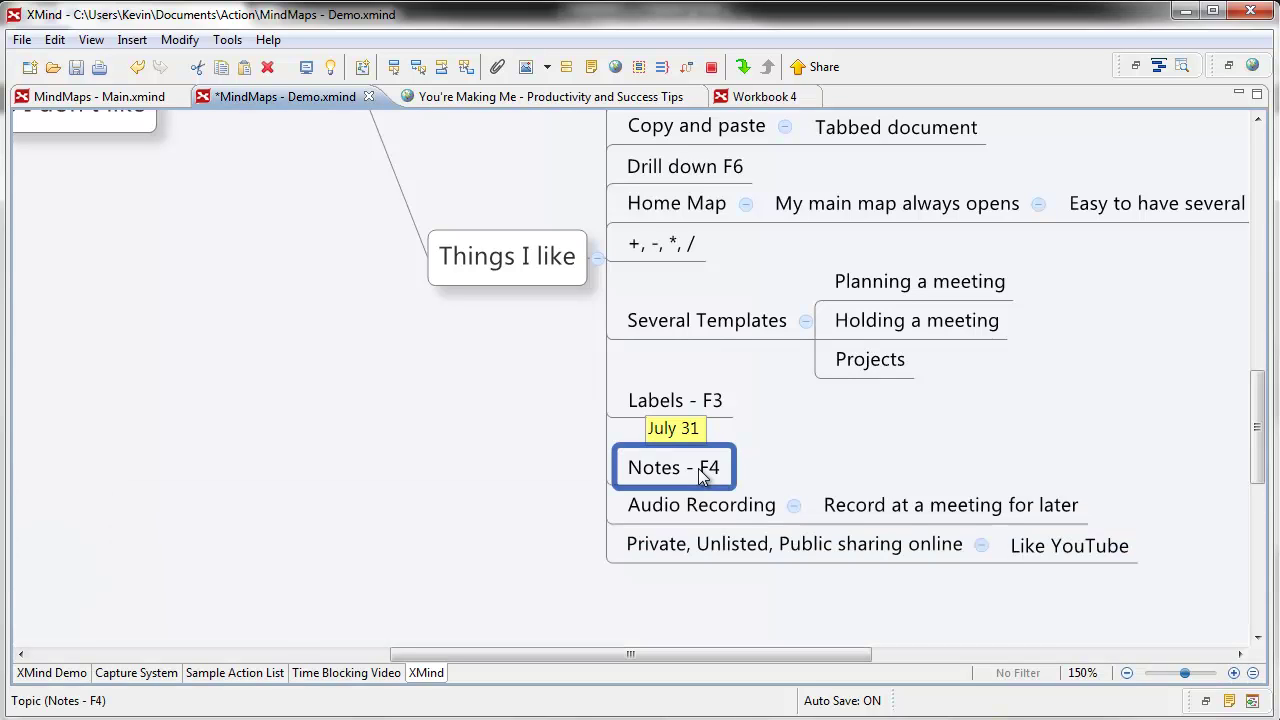
{"action": "left_click", "coordinate": [716, 510]}
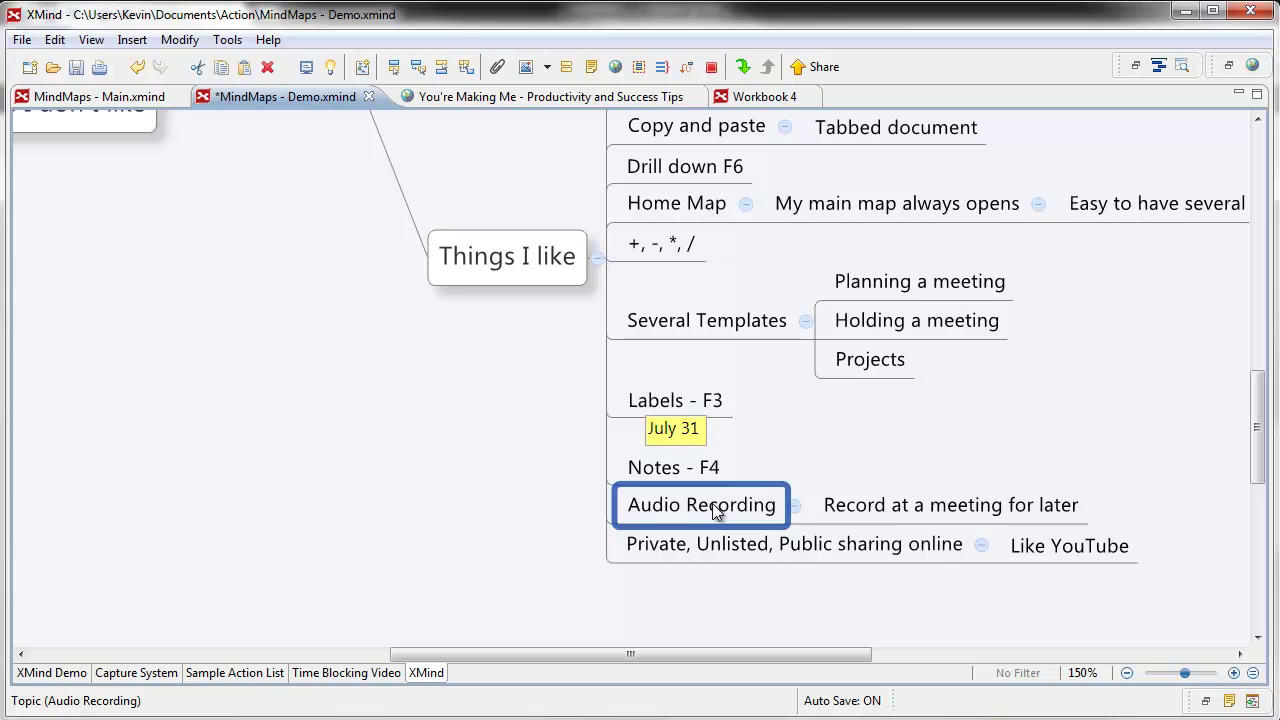
{"action": "key", "text": "Down"}
{"action": "left_click", "coordinate": [597, 259]}
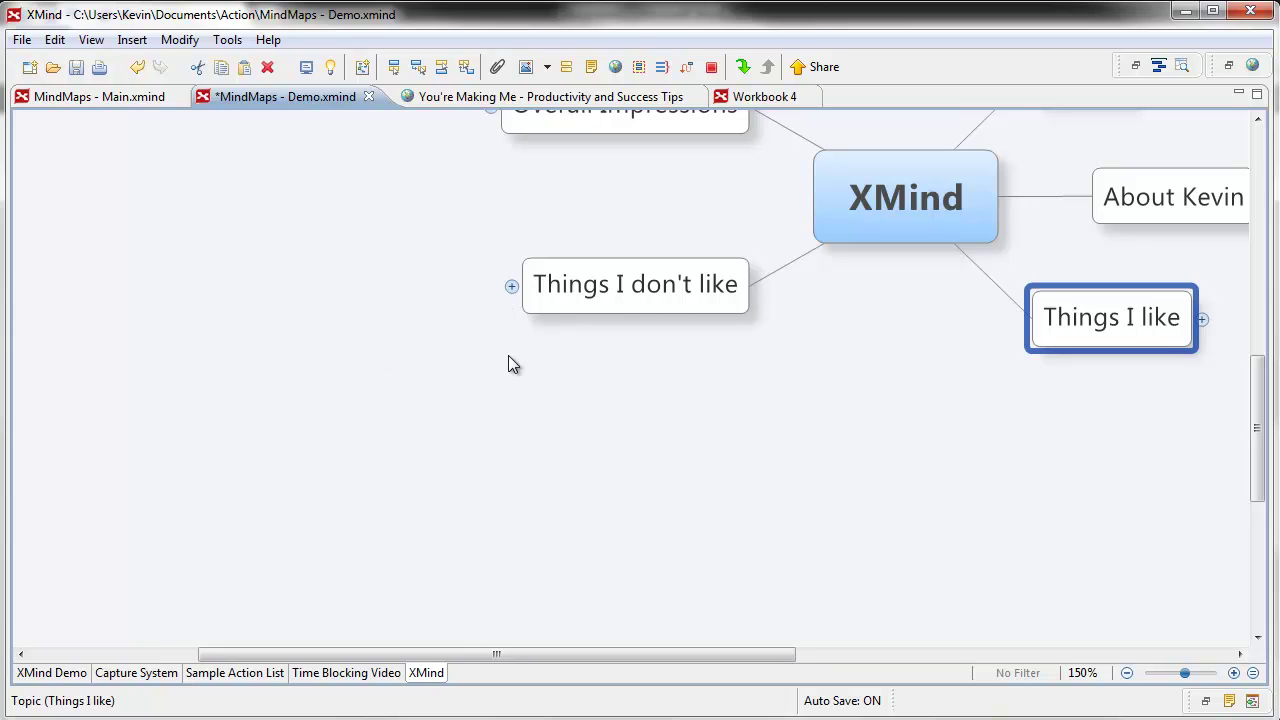
Step: Expand Things I don't like and The Zoom to show 'Goes right to 150%'
{"action": "left_click_drag", "start_coordinate": [508, 364], "coordinate": [743, 380]}
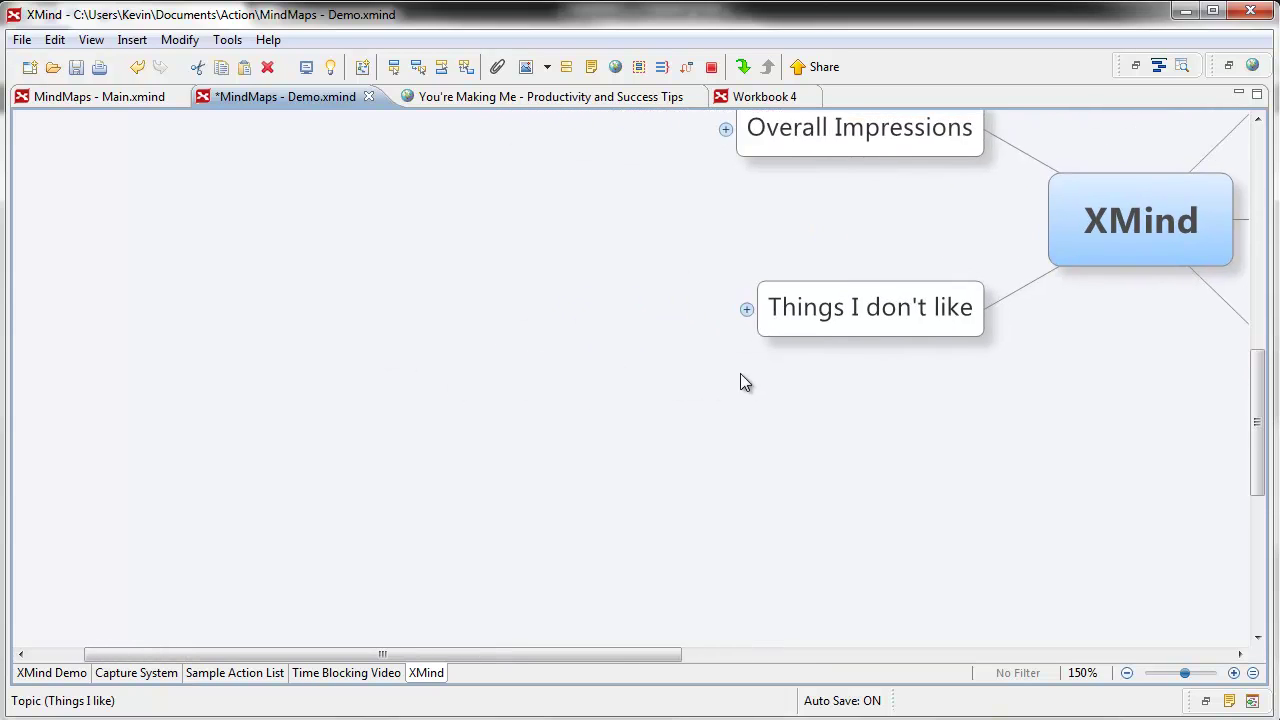
{"action": "left_click", "coordinate": [746, 310]}
{"action": "left_click", "coordinate": [670, 255]}
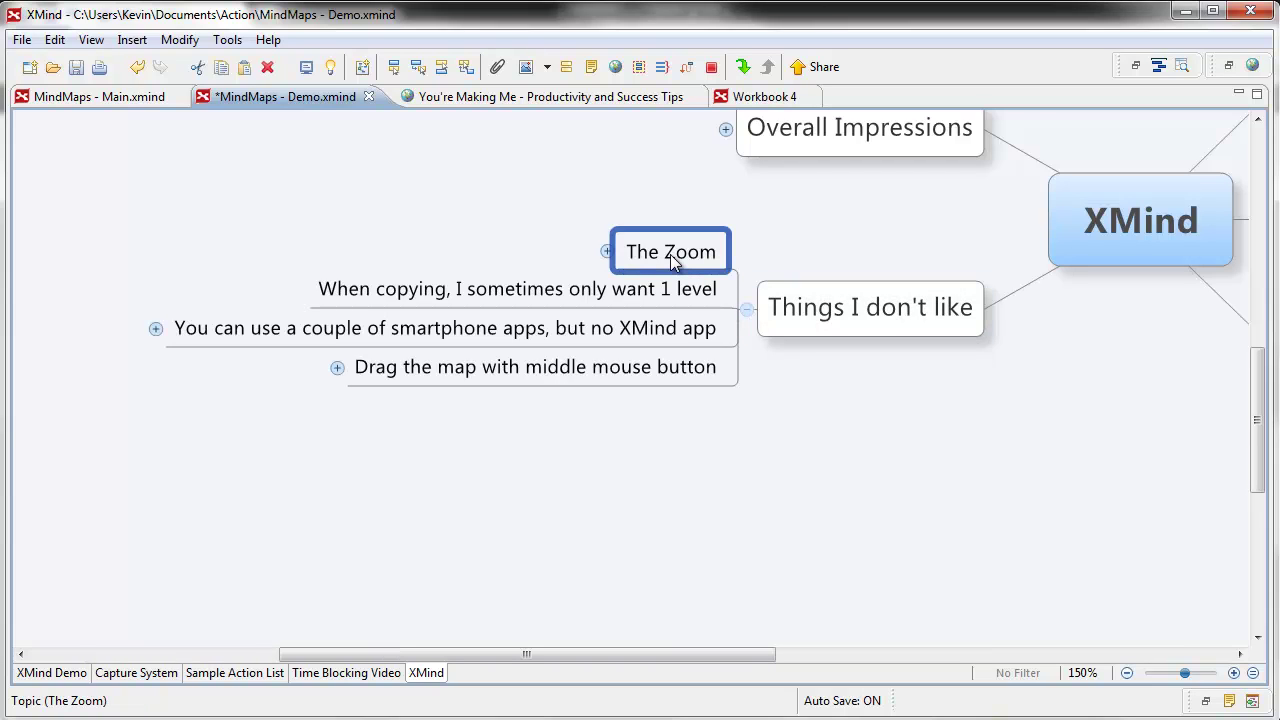
{"action": "key", "text": "ctrl+="}
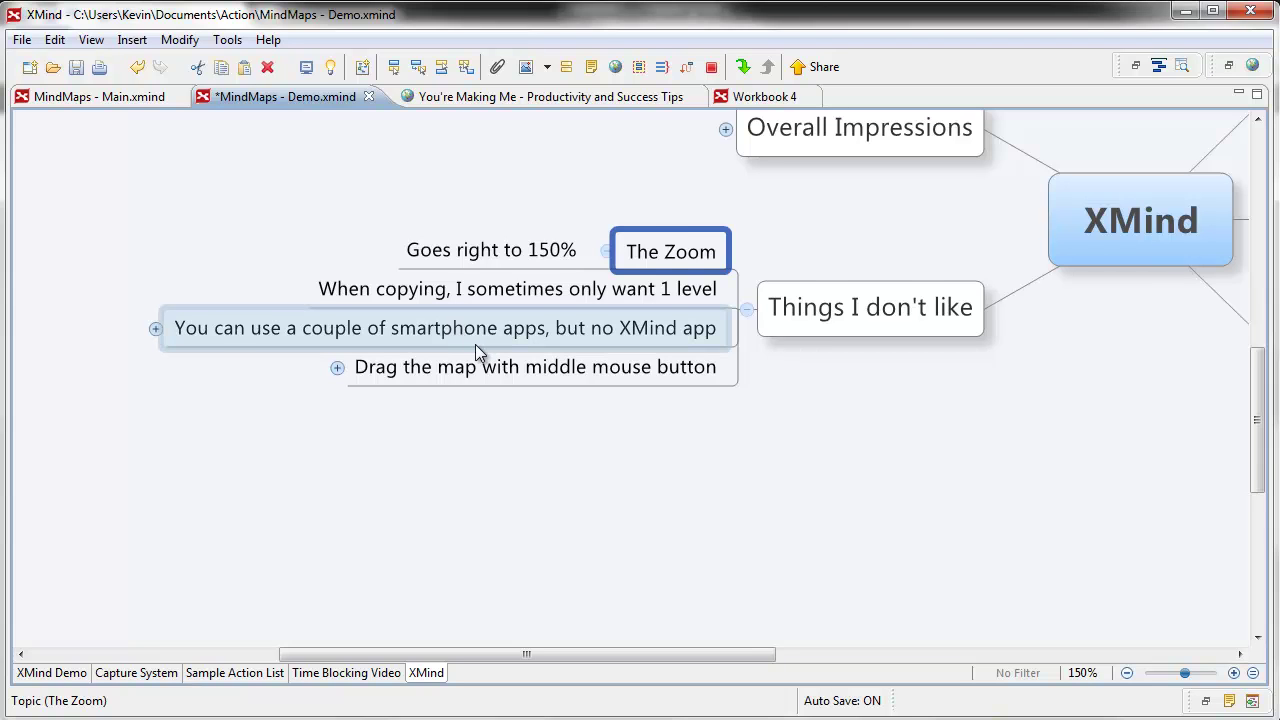
Step: Test the Ctrl+/Ctrl- zoom shortcuts, going down to 90% and ending at 150%
{"action": "key", "text": "ctrl+equal"}
{"action": "key", "text": "ctrl+minus"}
{"action": "key", "text": "ctrl+minus"}
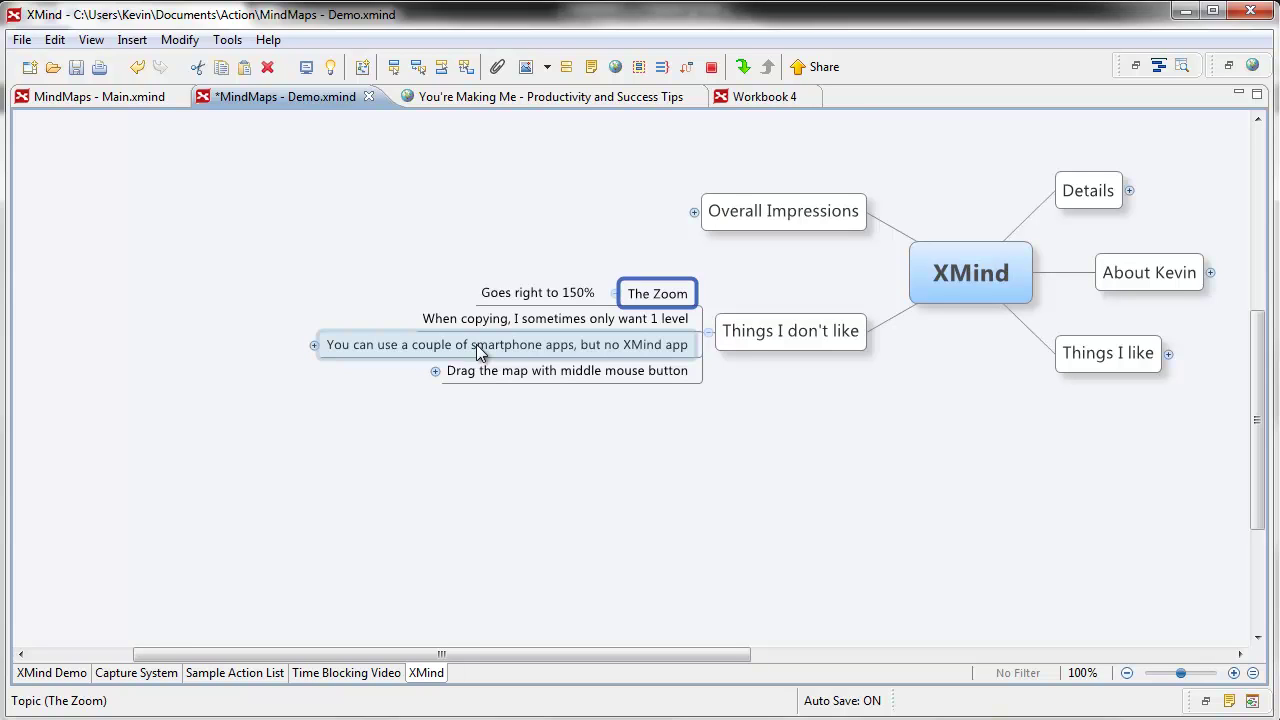
{"action": "key", "text": "ctrl+minus"}
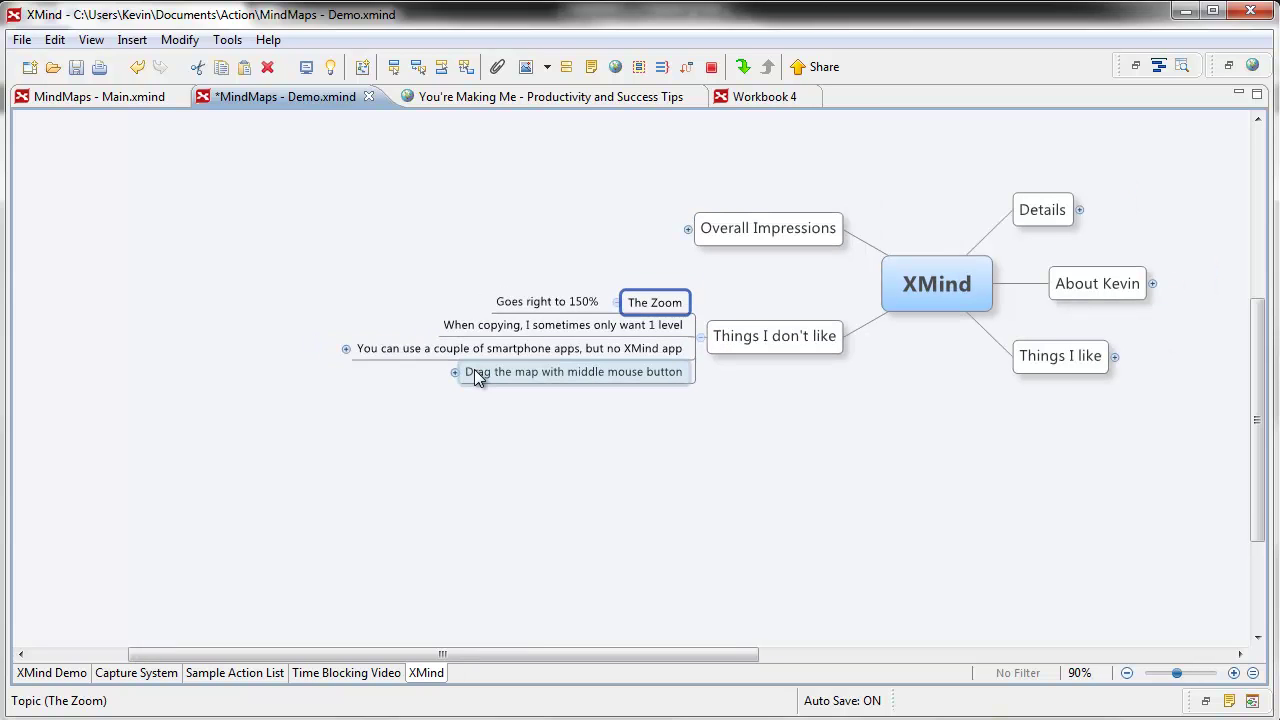
{"action": "key", "text": "ctrl+equal"}
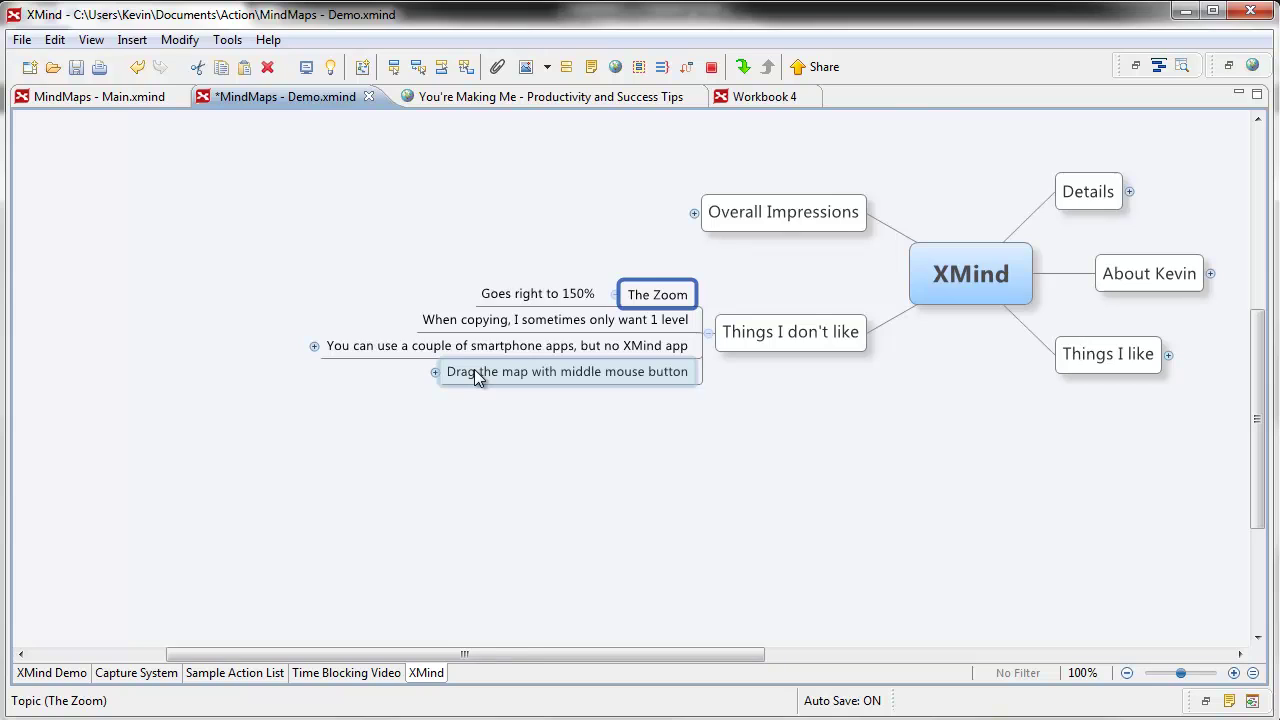
{"action": "key", "text": "ctrl+equal"}
{"action": "key", "text": "ctrl+equal"}
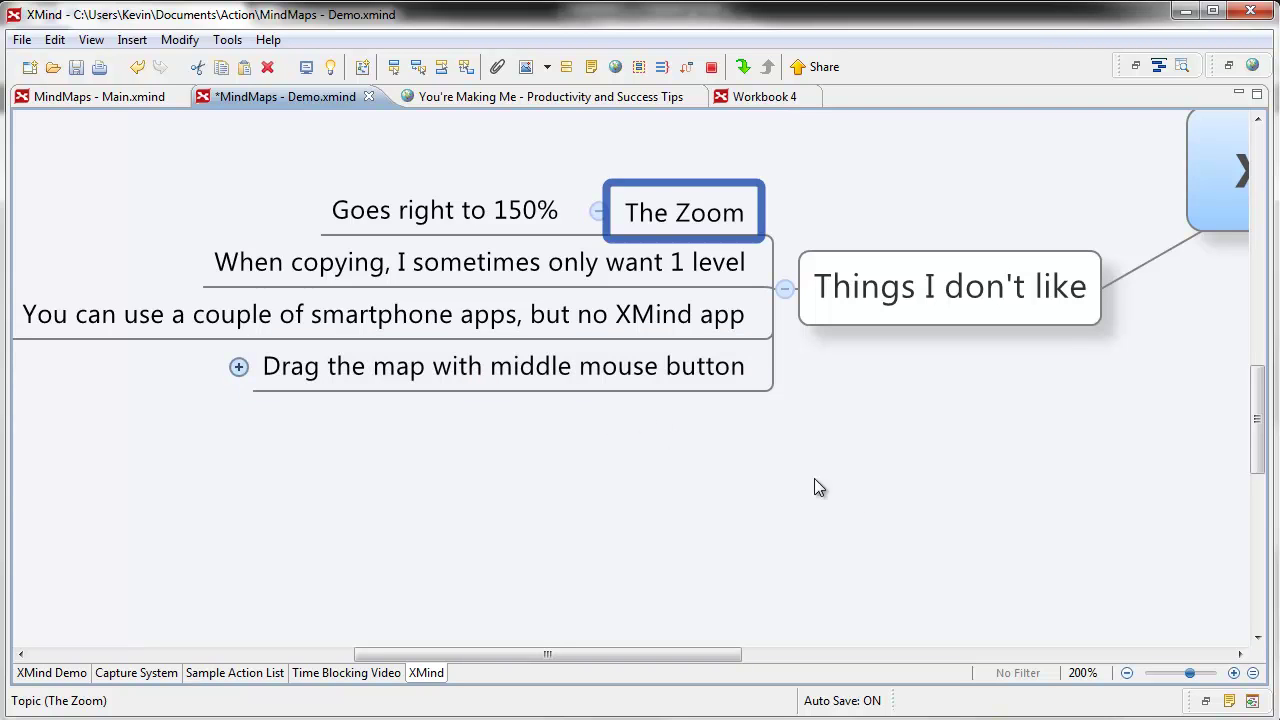
{"action": "key", "text": "ctrl+minus"}
{"action": "key", "text": "ctrl+minus"}
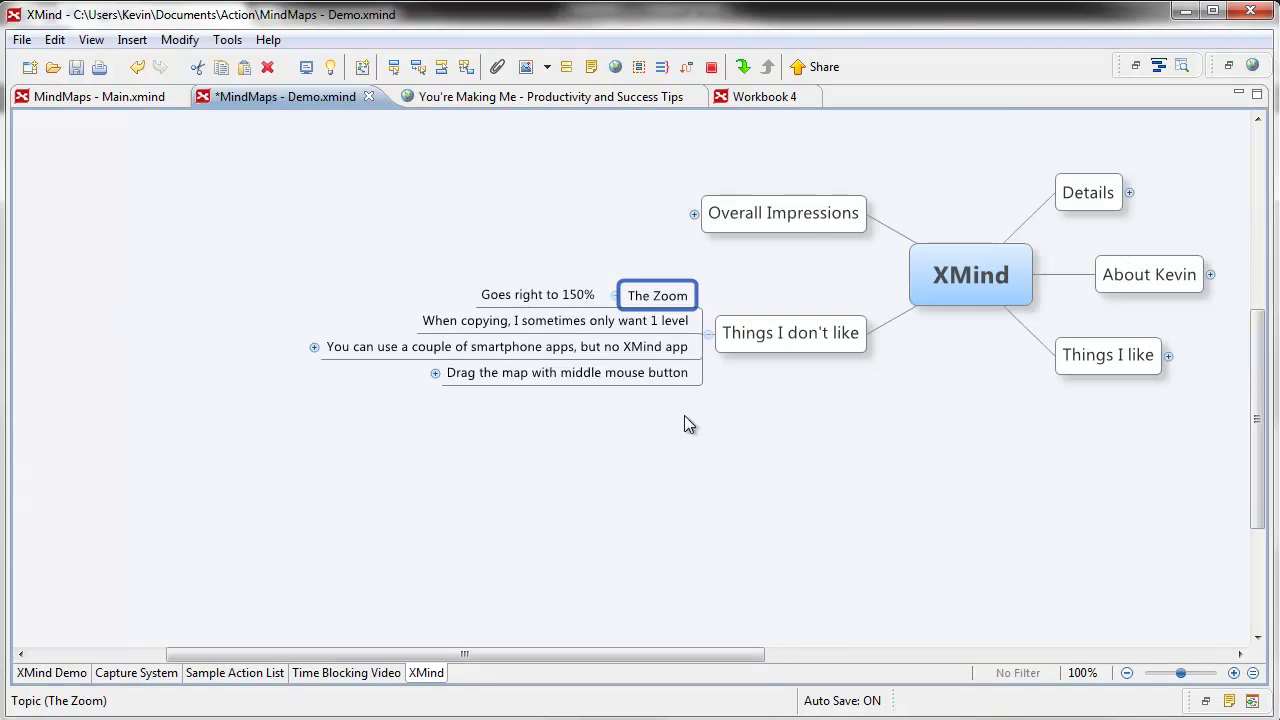
{"action": "key", "text": "ctrl+plus"}
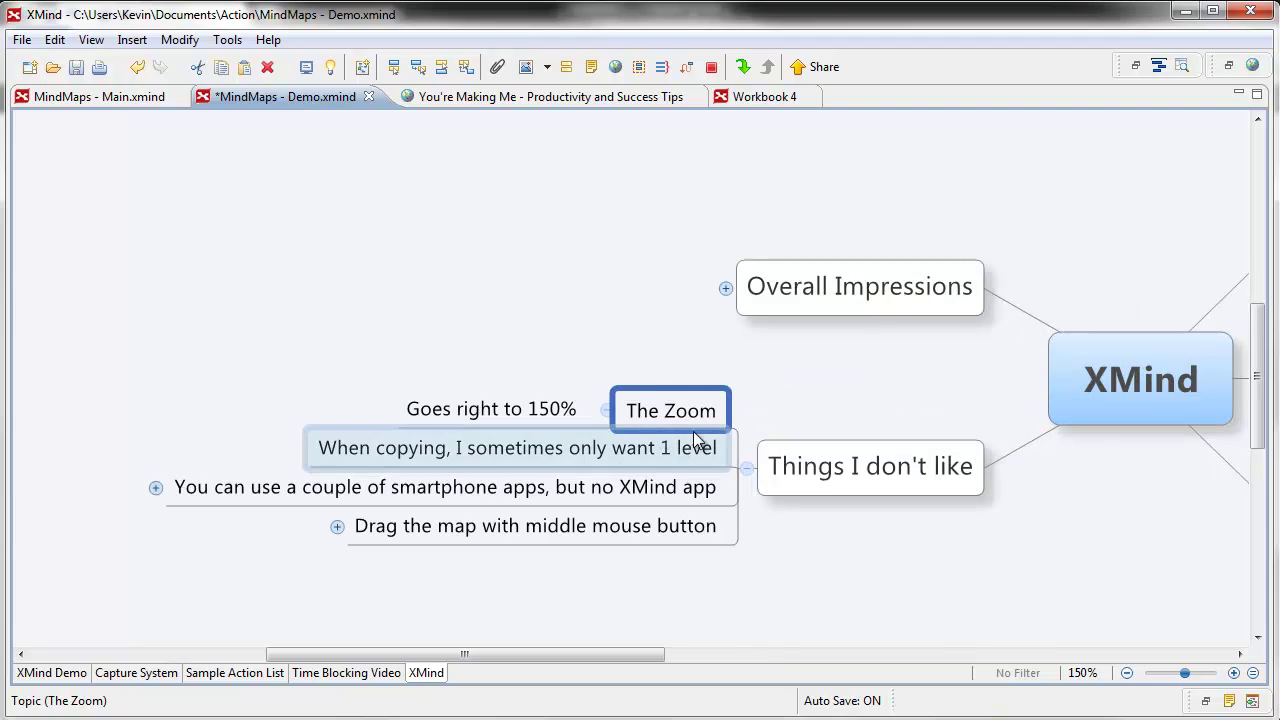
{"action": "scroll", "coordinate": [780, 380], "scroll_direction": "down", "scroll_amount": 1}
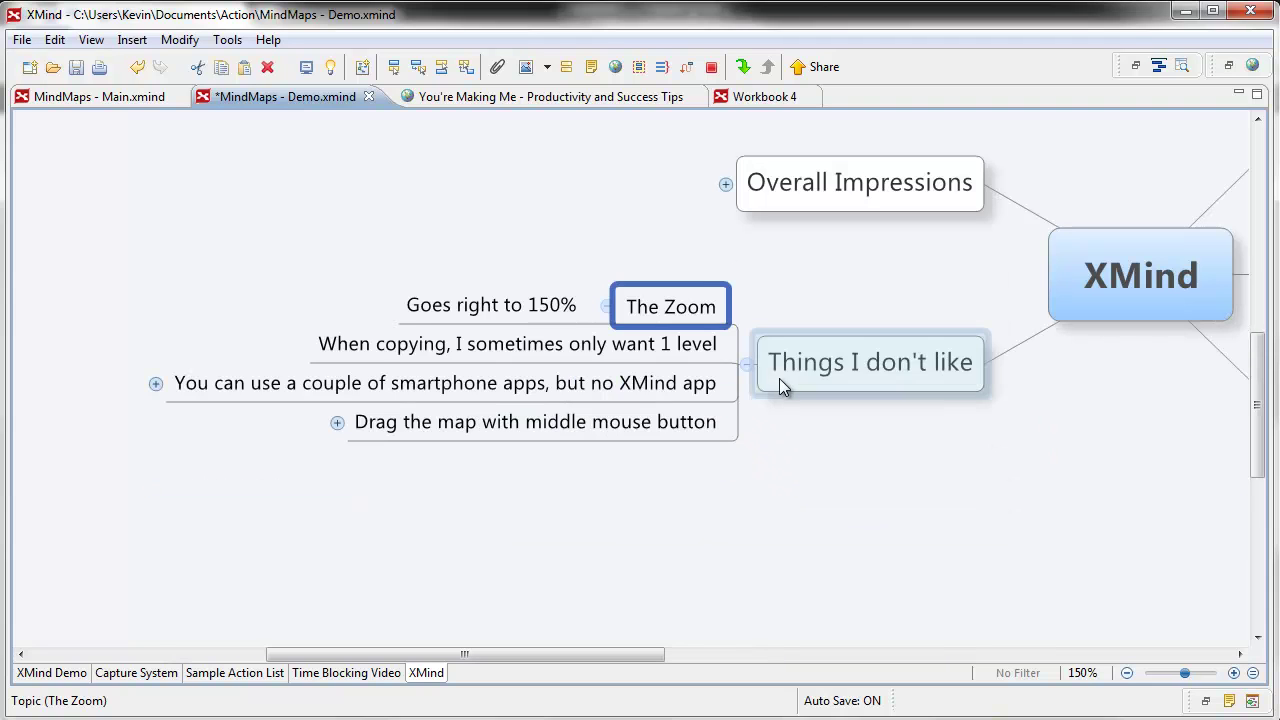
{"action": "left_click", "coordinate": [588, 356]}
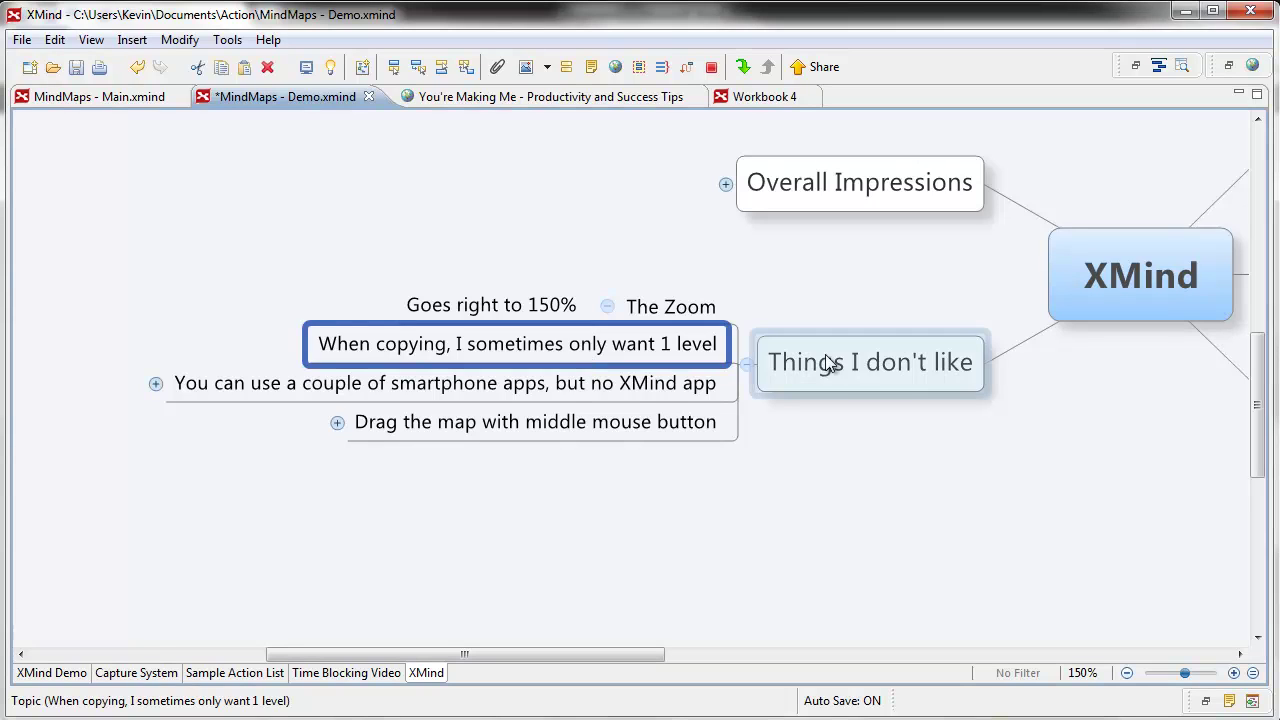
{"action": "left_click", "coordinate": [876, 364]}
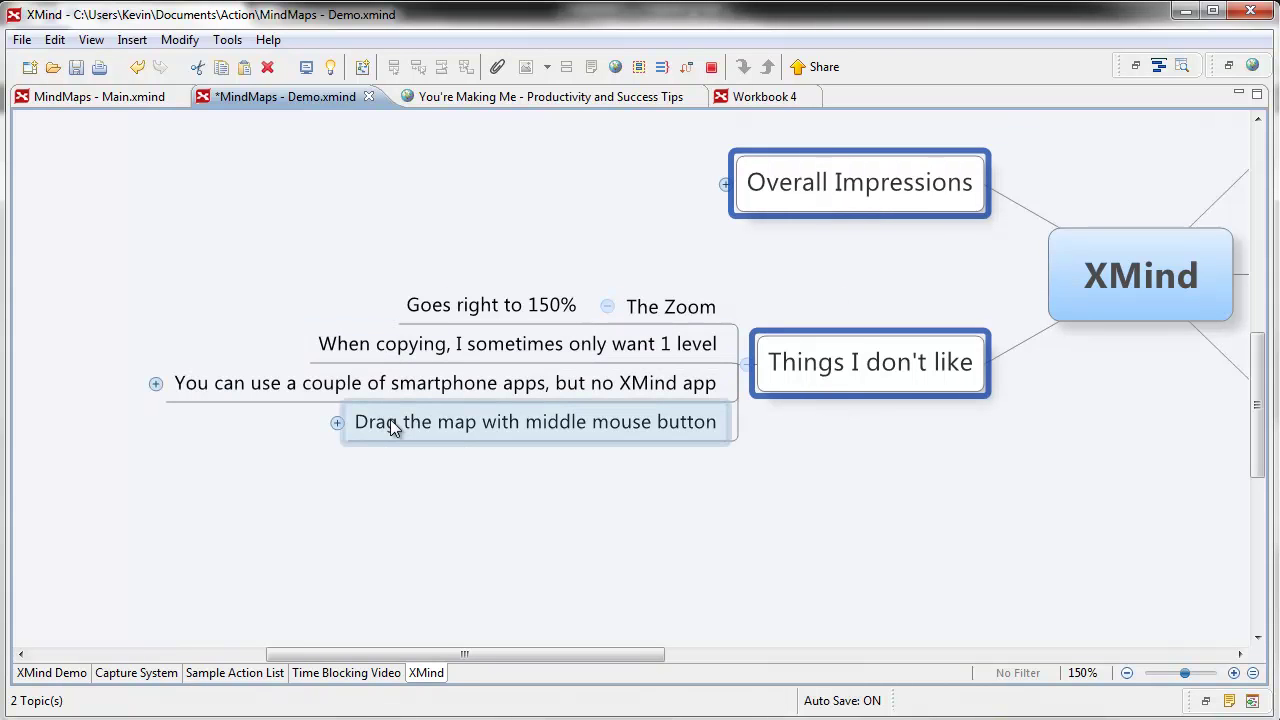
{"action": "left_click", "coordinate": [656, 403]}
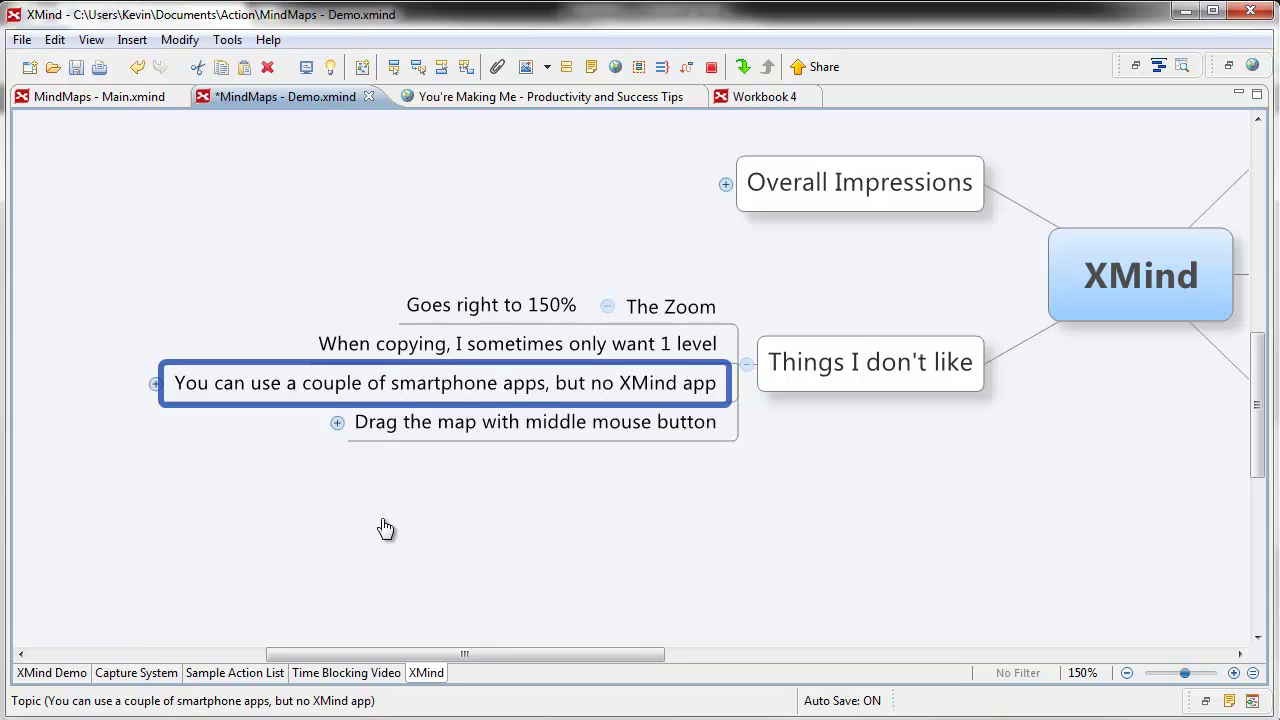
{"action": "left_click_drag", "start_coordinate": [385, 528], "coordinate": [649, 503]}
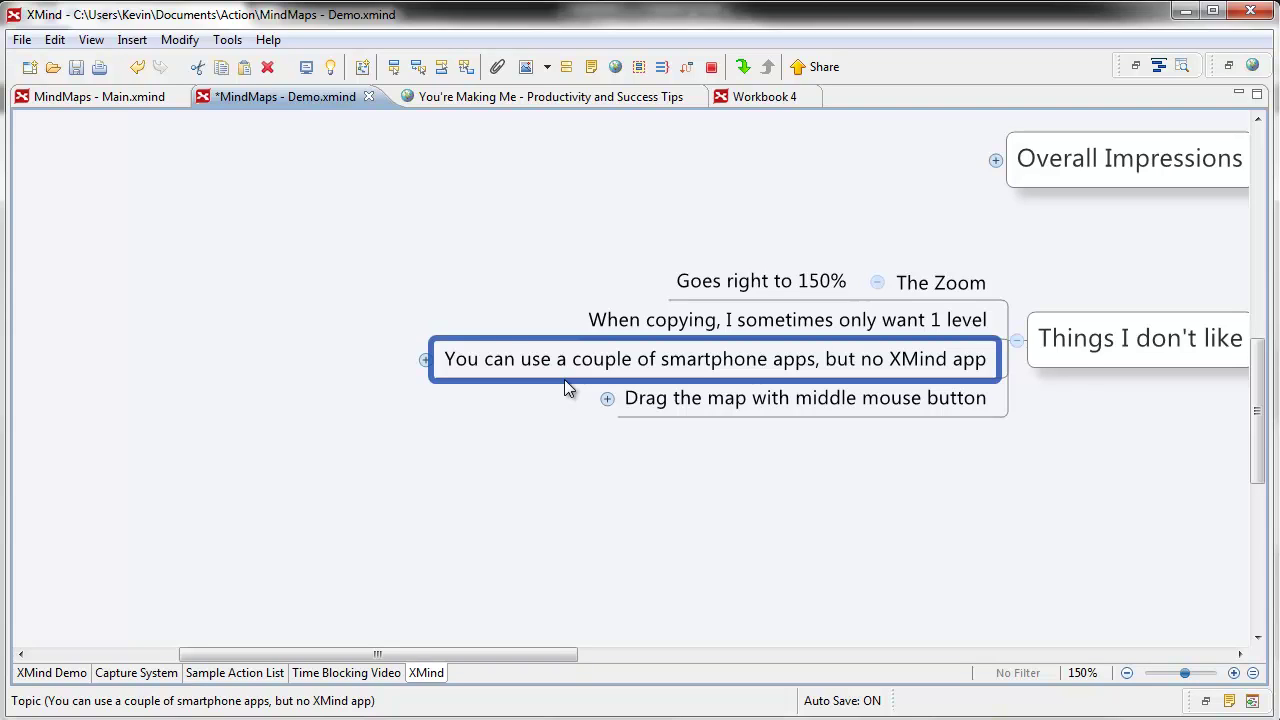
Step: Expand the smartphone-apps and 'Drag the map with middle mouse button' topics, then clear the selection
{"action": "left_click", "coordinate": [425, 360]}
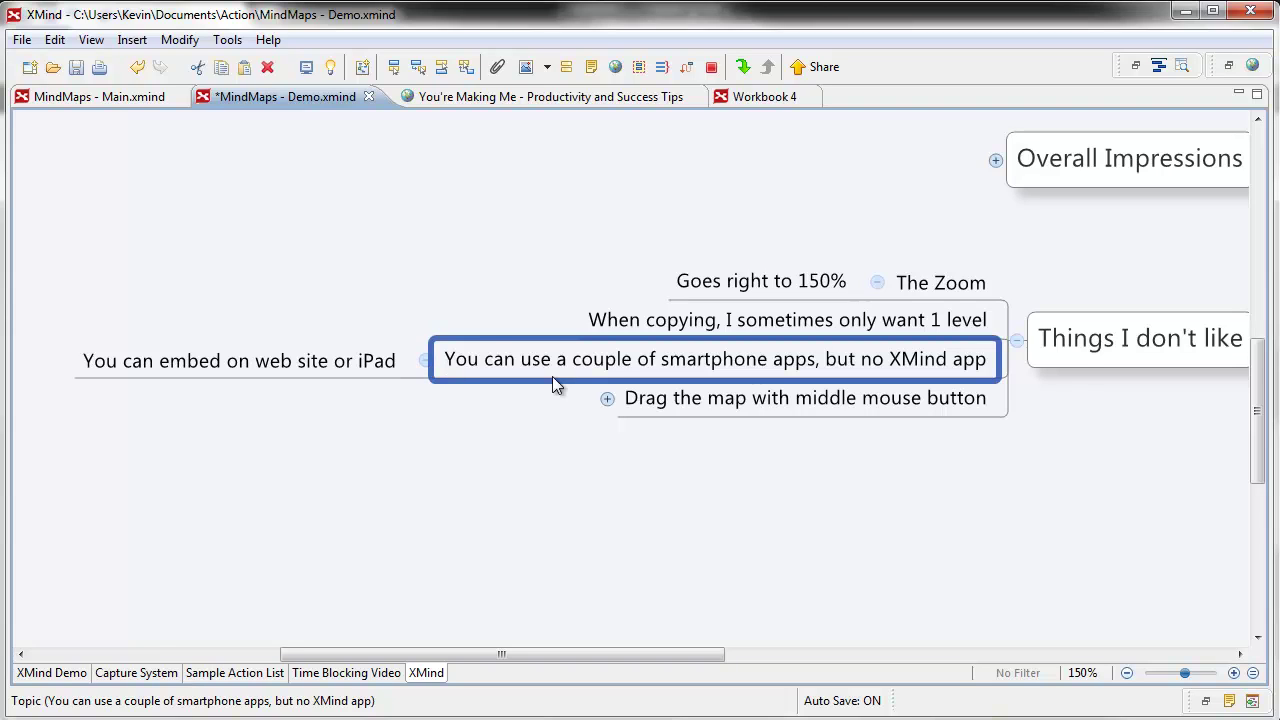
{"action": "left_click", "coordinate": [329, 366]}
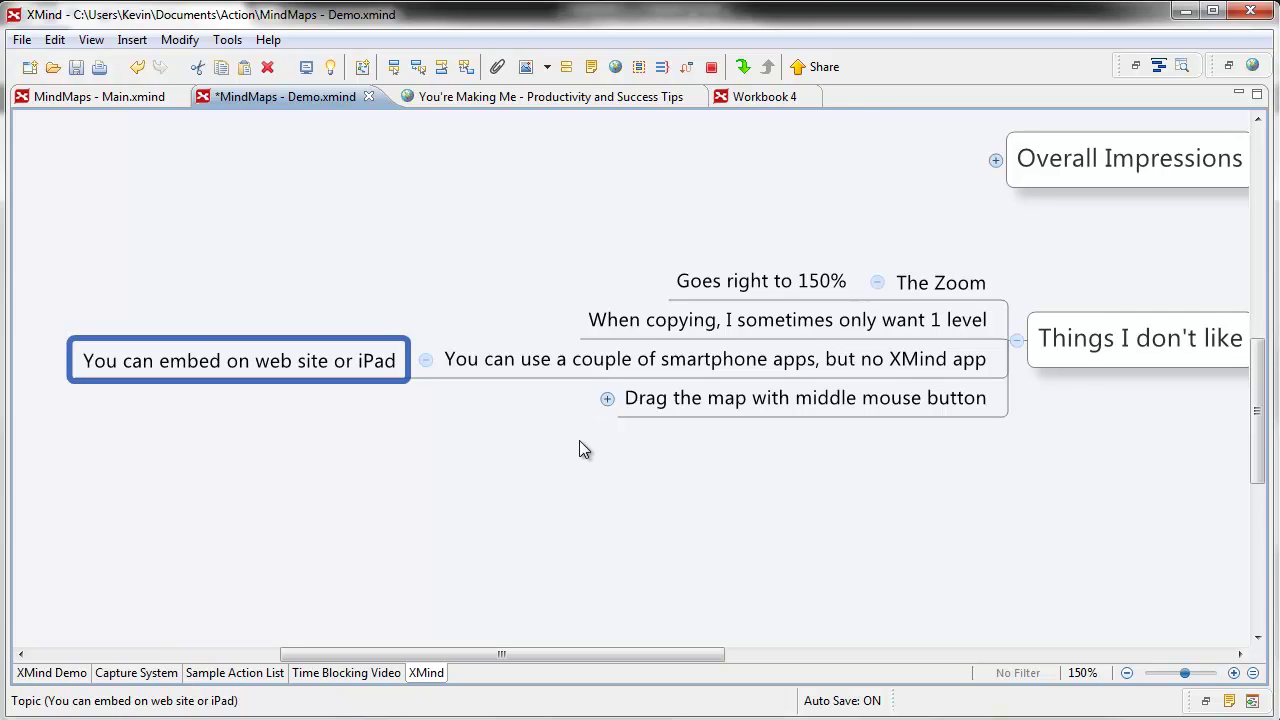
{"action": "mouse_move", "coordinate": [579, 441]}
{"action": "left_mouse_down"}
{"action": "mouse_move", "coordinate": [595, 458]}
{"action": "mouse_move", "coordinate": [534, 397]}
{"action": "mouse_move", "coordinate": [571, 436]}
{"action": "left_mouse_up"}
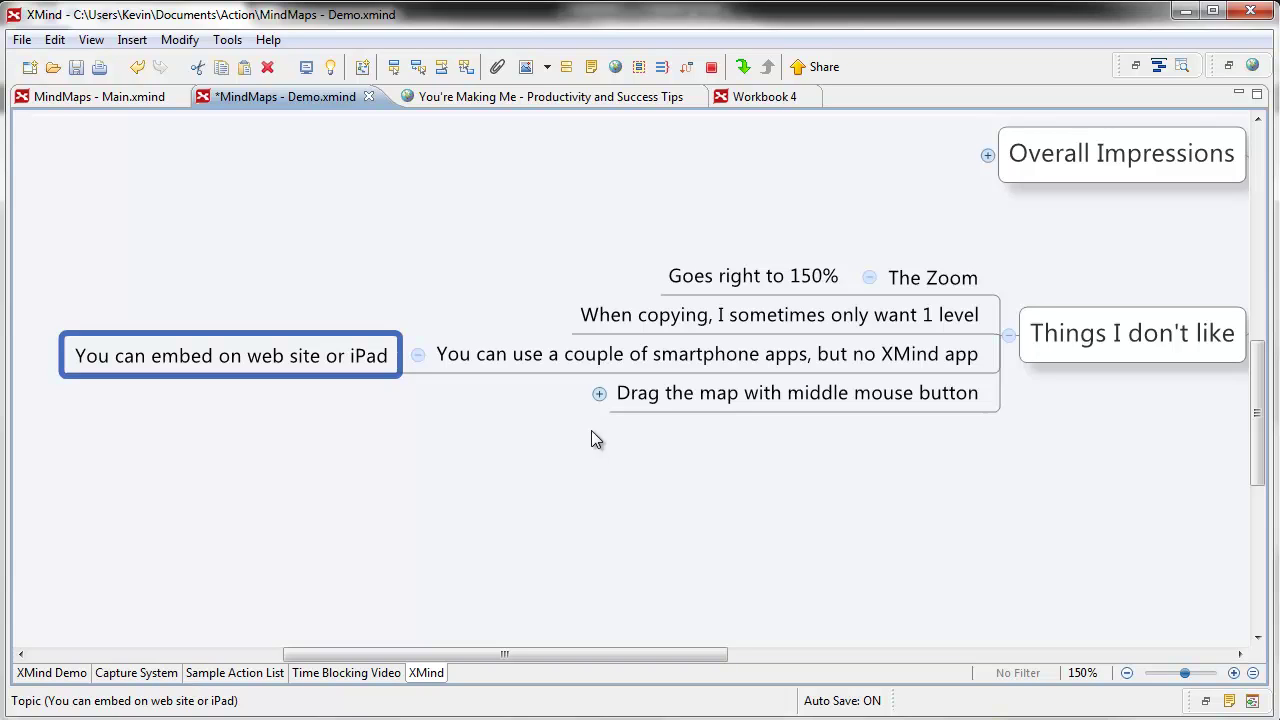
{"action": "left_click", "coordinate": [599, 394]}
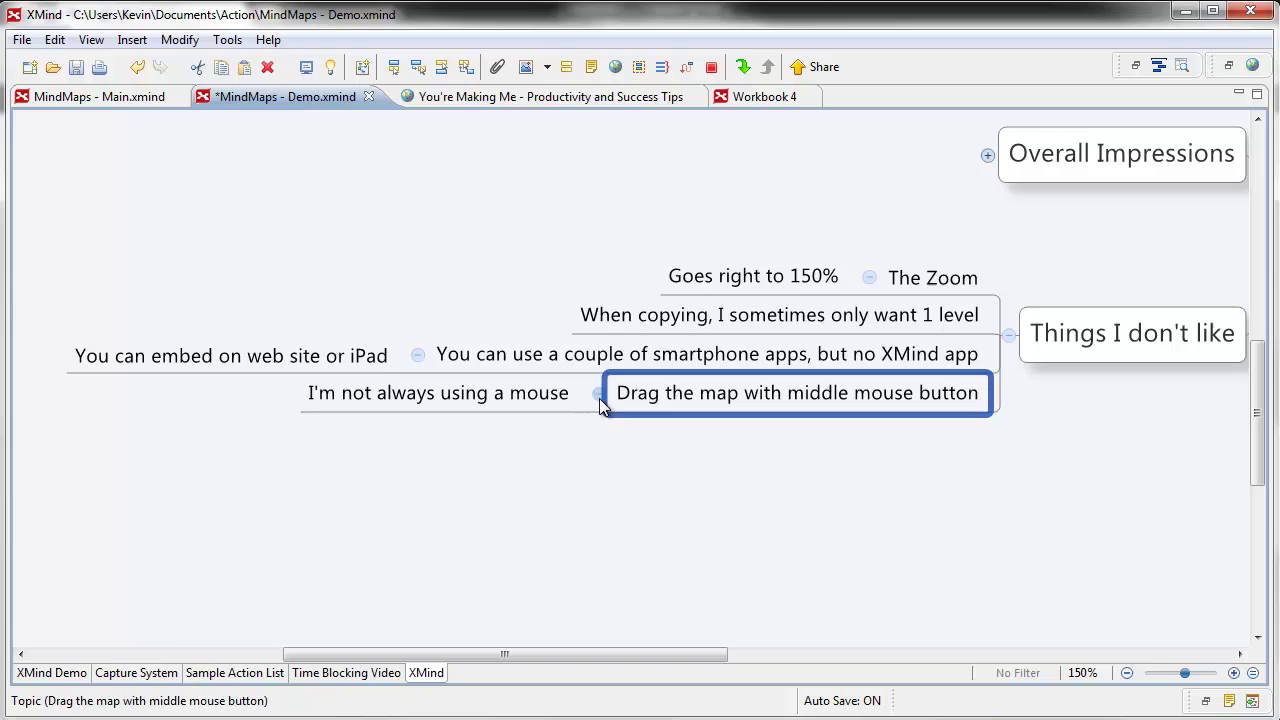
{"action": "left_click", "coordinate": [513, 462]}
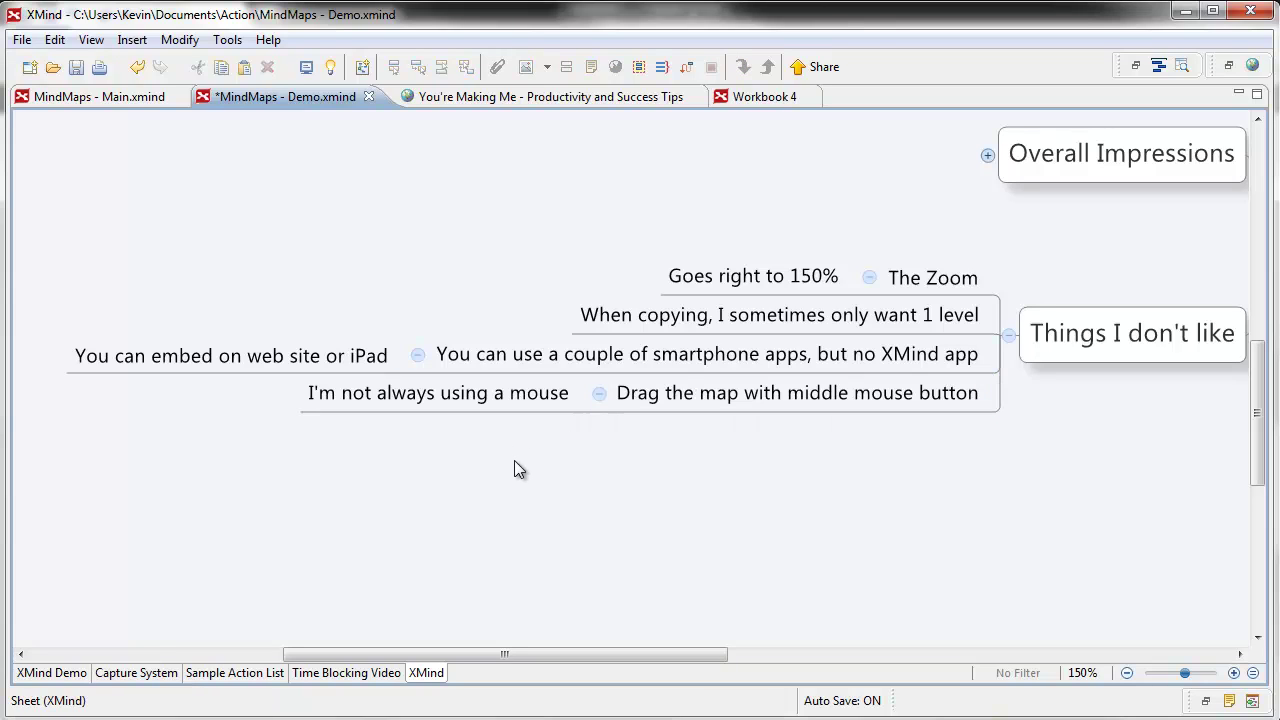
{"action": "left_click_drag", "start_coordinate": [514, 460], "coordinate": [569, 486]}
{"action": "left_click_drag", "start_coordinate": [692, 477], "coordinate": [692, 477]}
Step: Collapse Things I don't like, open and then close Overall Impressions' five points, and recentre the map
{"action": "left_click", "coordinate": [1008, 335]}
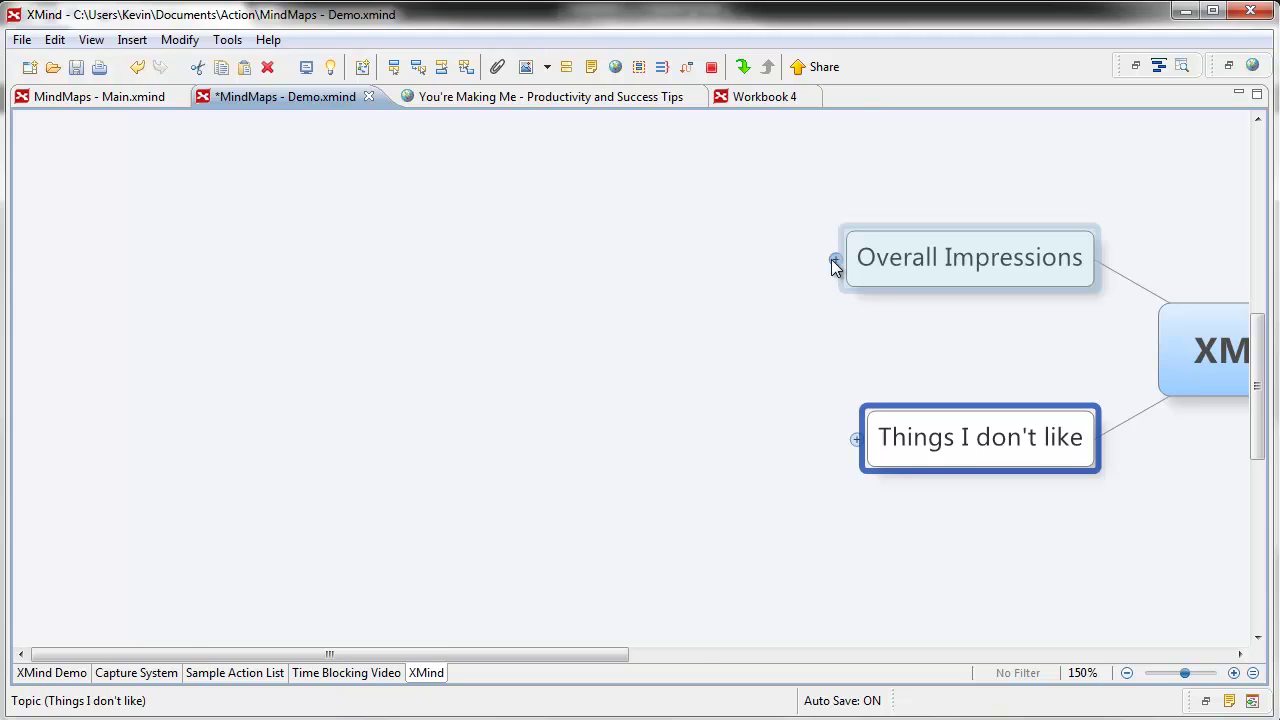
{"action": "left_click", "coordinate": [834, 260]}
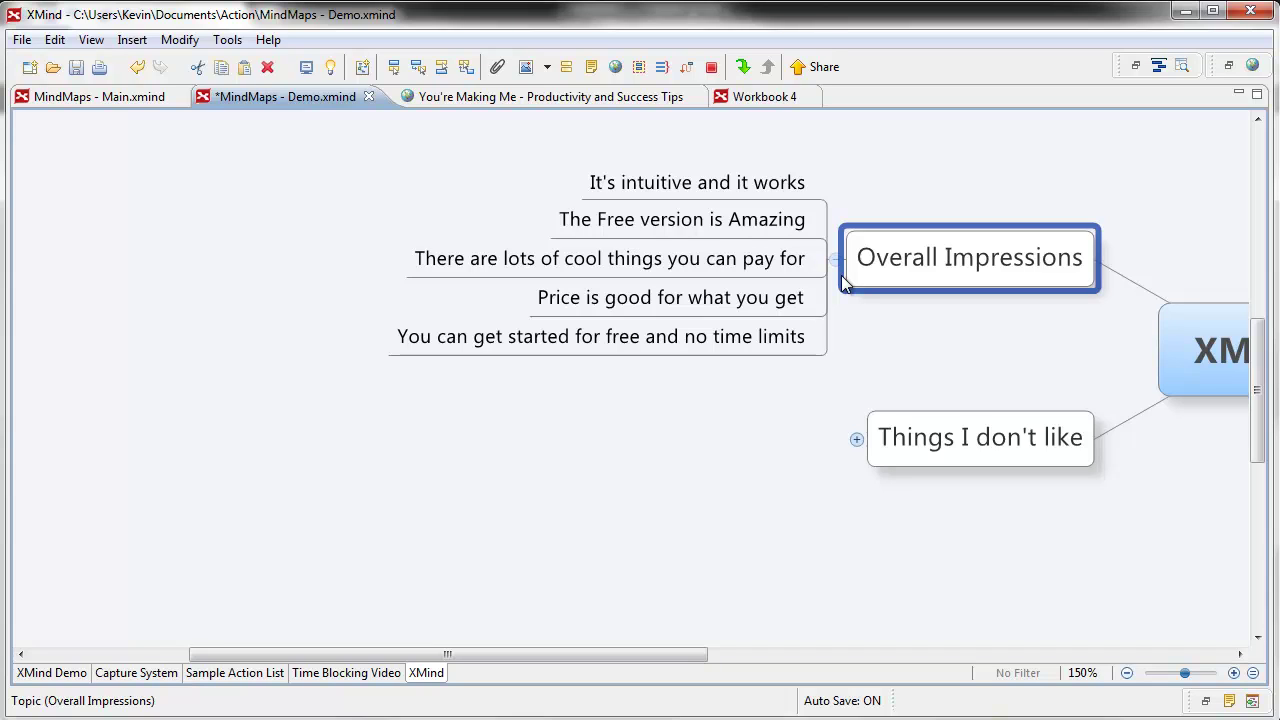
{"action": "left_click", "coordinate": [832, 259]}
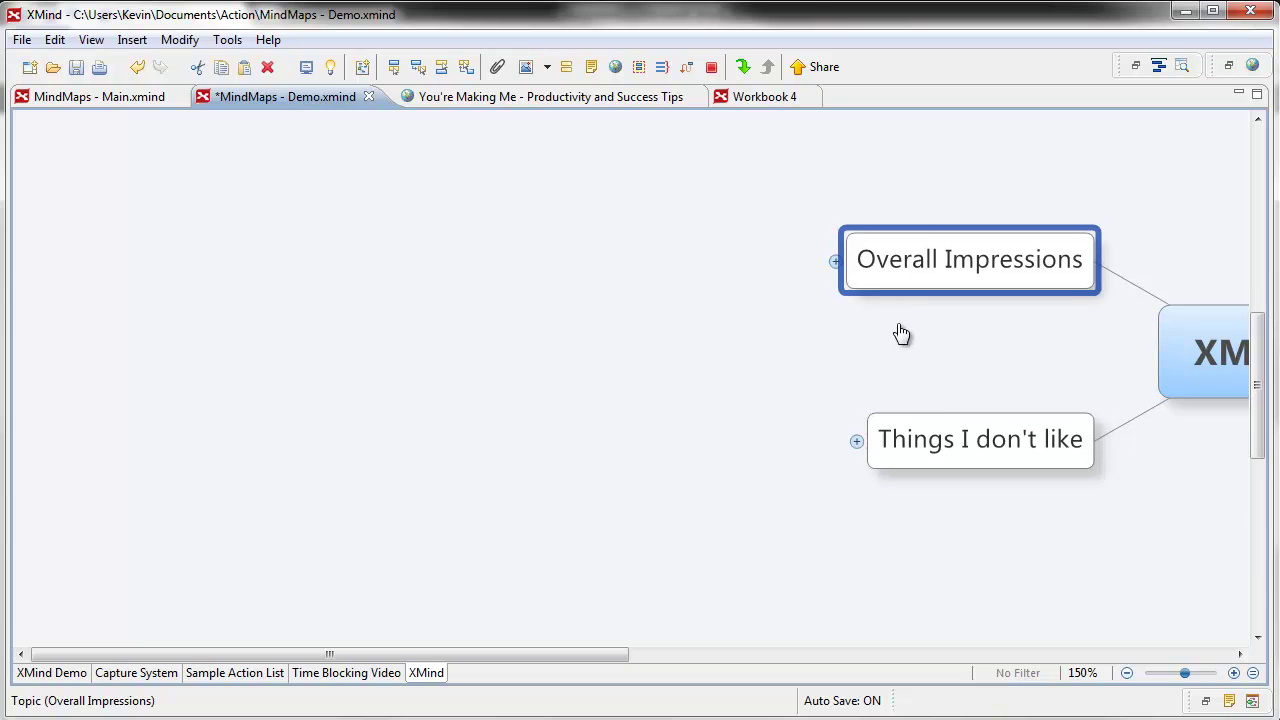
{"action": "left_click_drag", "start_coordinate": [900, 334], "coordinate": [374, 369]}
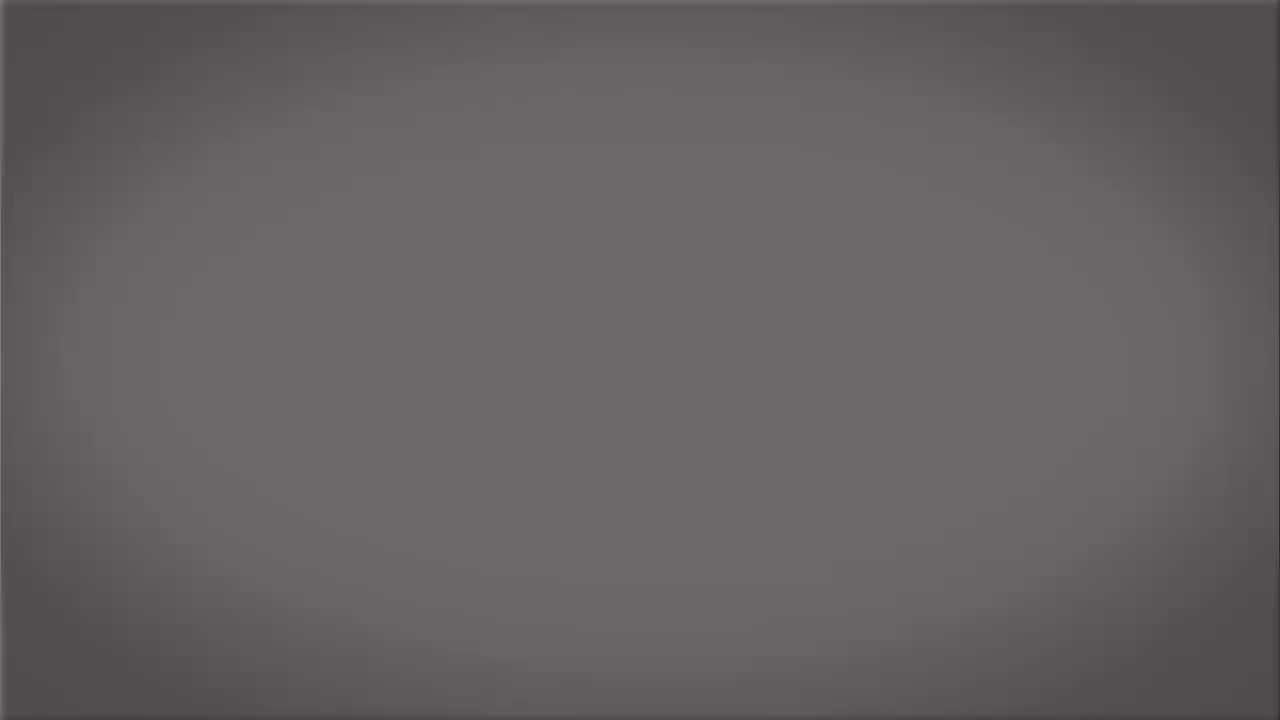